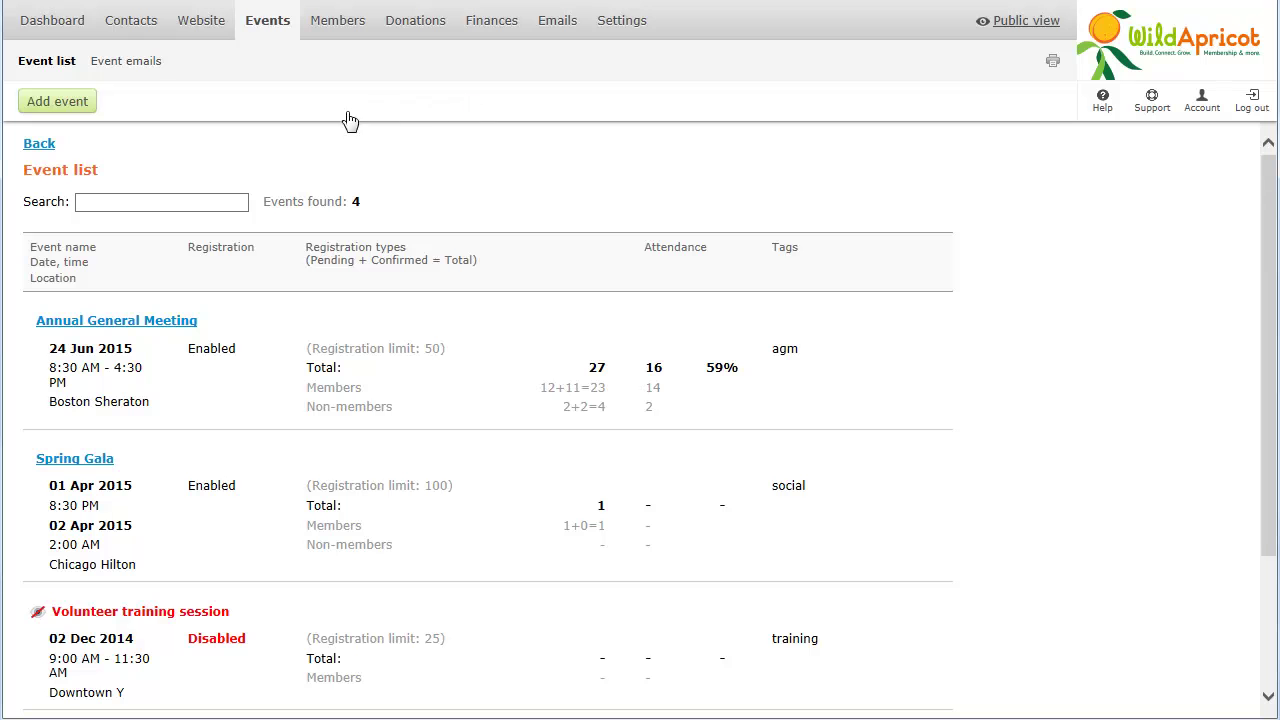
Step: Open the Annual General Meeting's registrant list and view the payment form for the first registrant's invoice without saving it
left_click(127, 321)
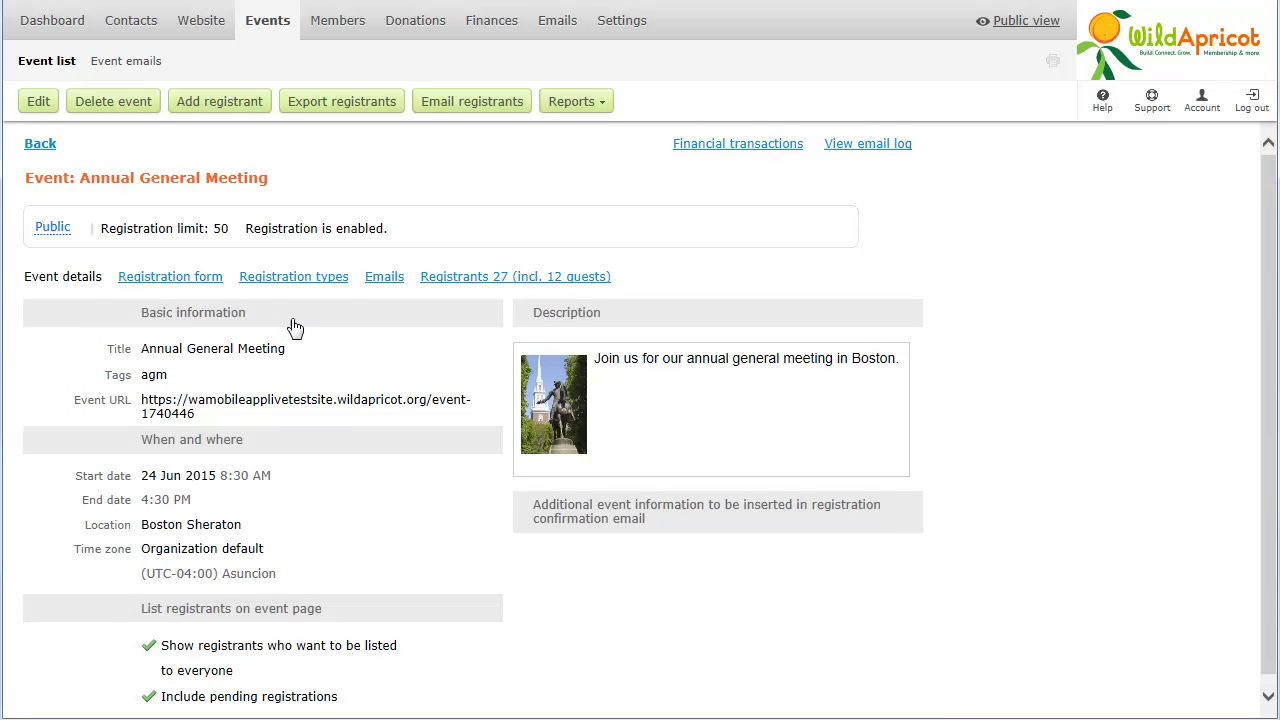
left_click(485, 287)
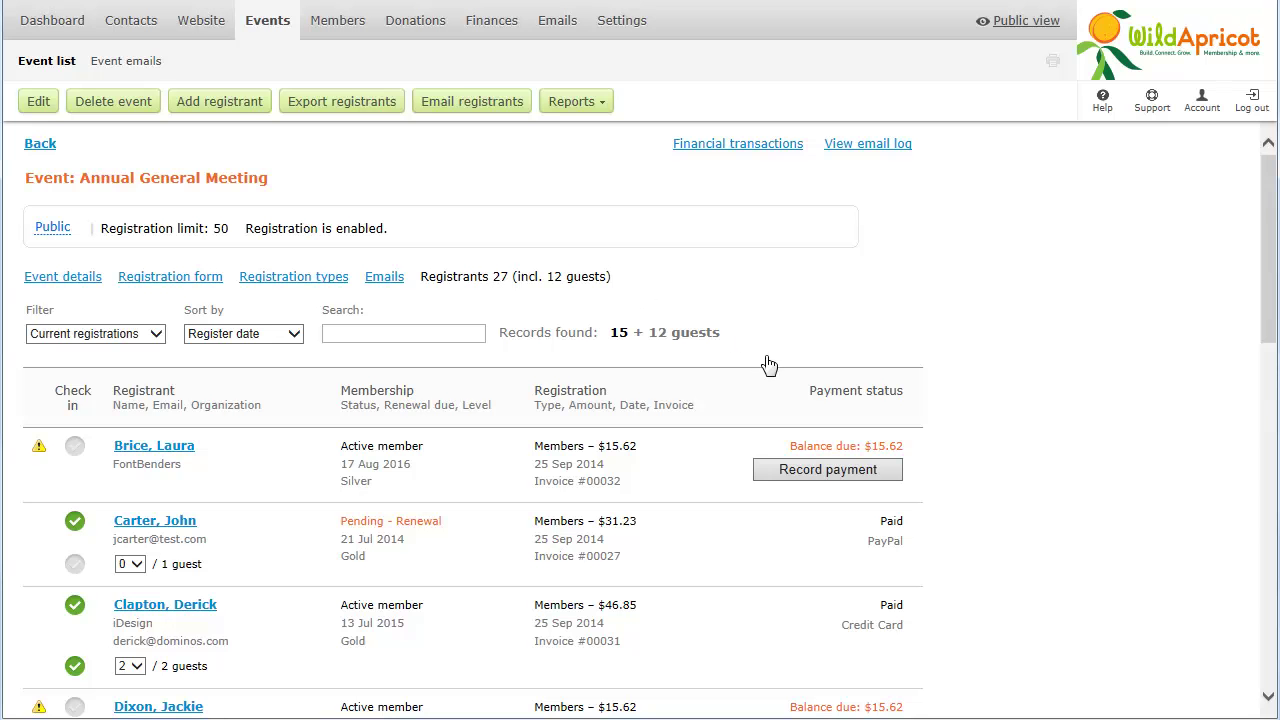
left_click(812, 472)
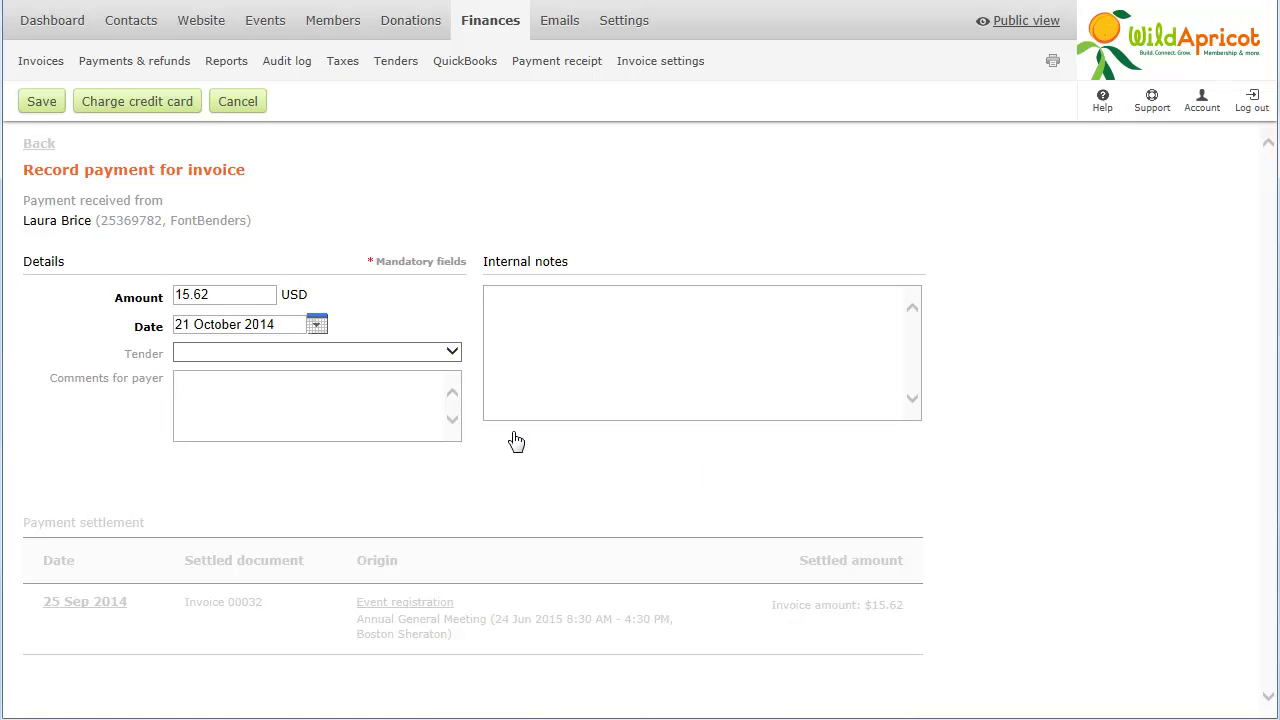
left_click(250, 102)
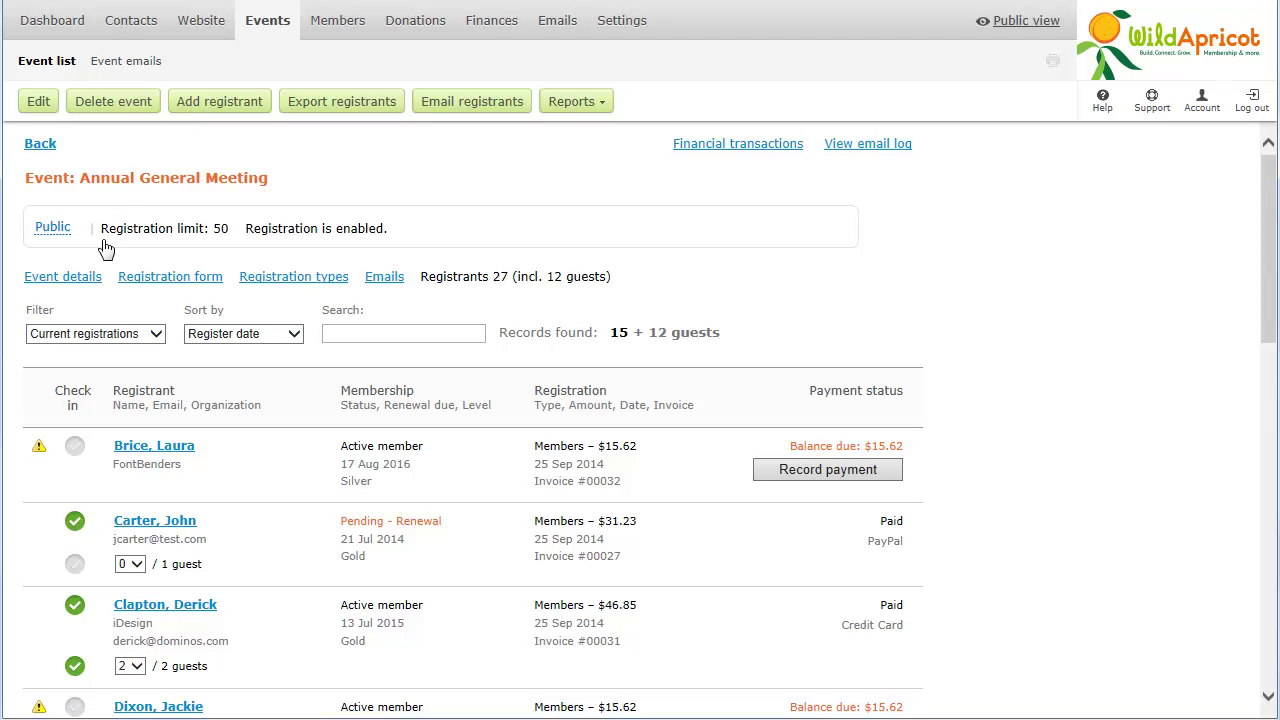
Step: Keep the registrant list filtered to Current registrations and sort it by Registrant name
left_click(99, 333)
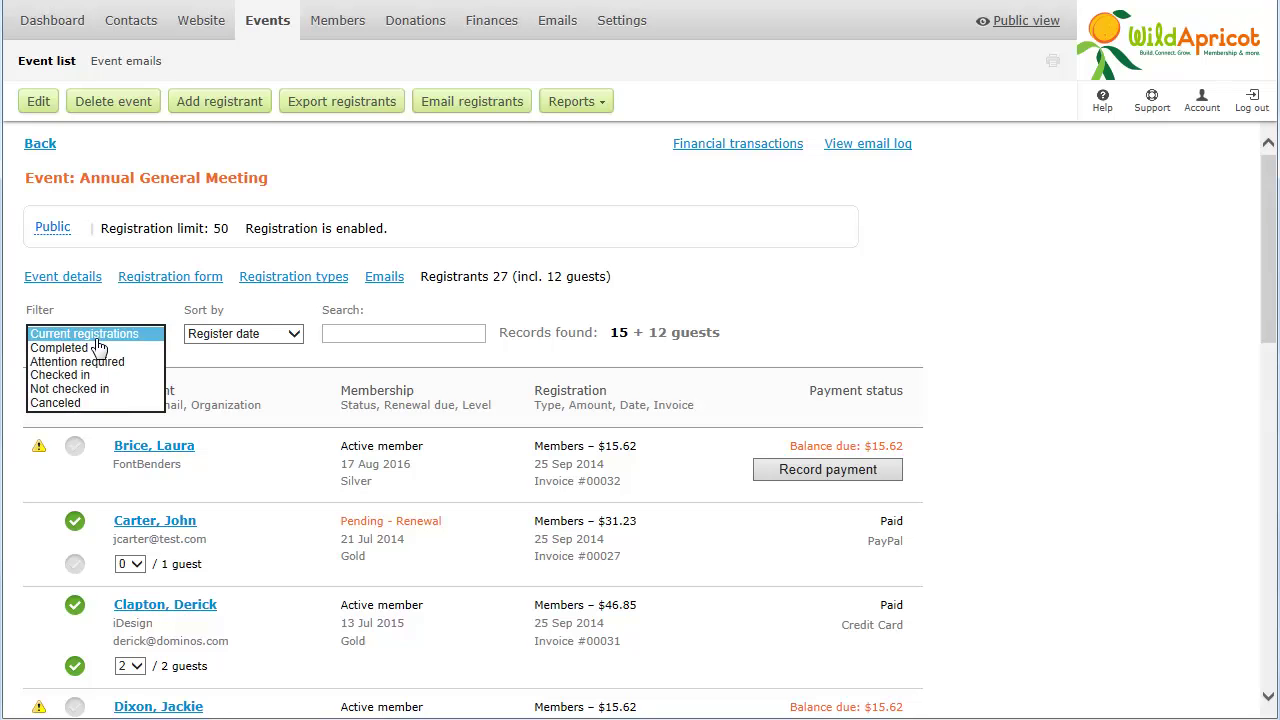
left_click(98, 336)
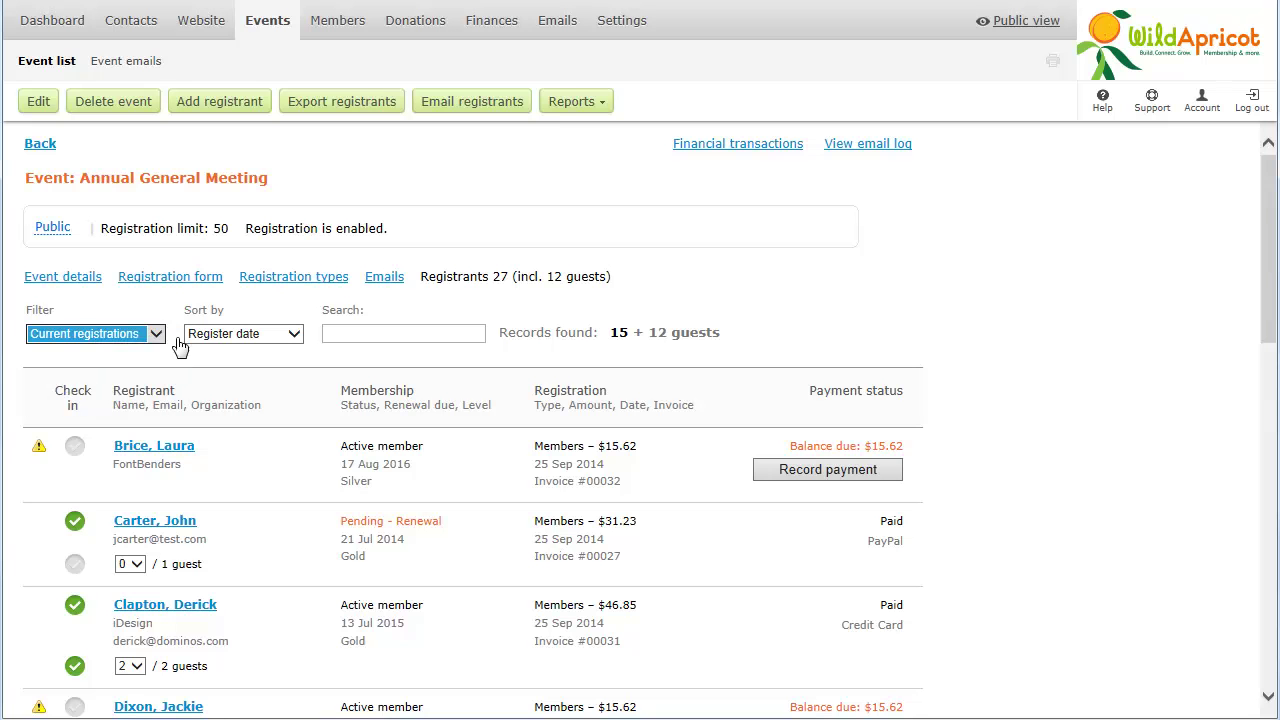
left_click(235, 340)
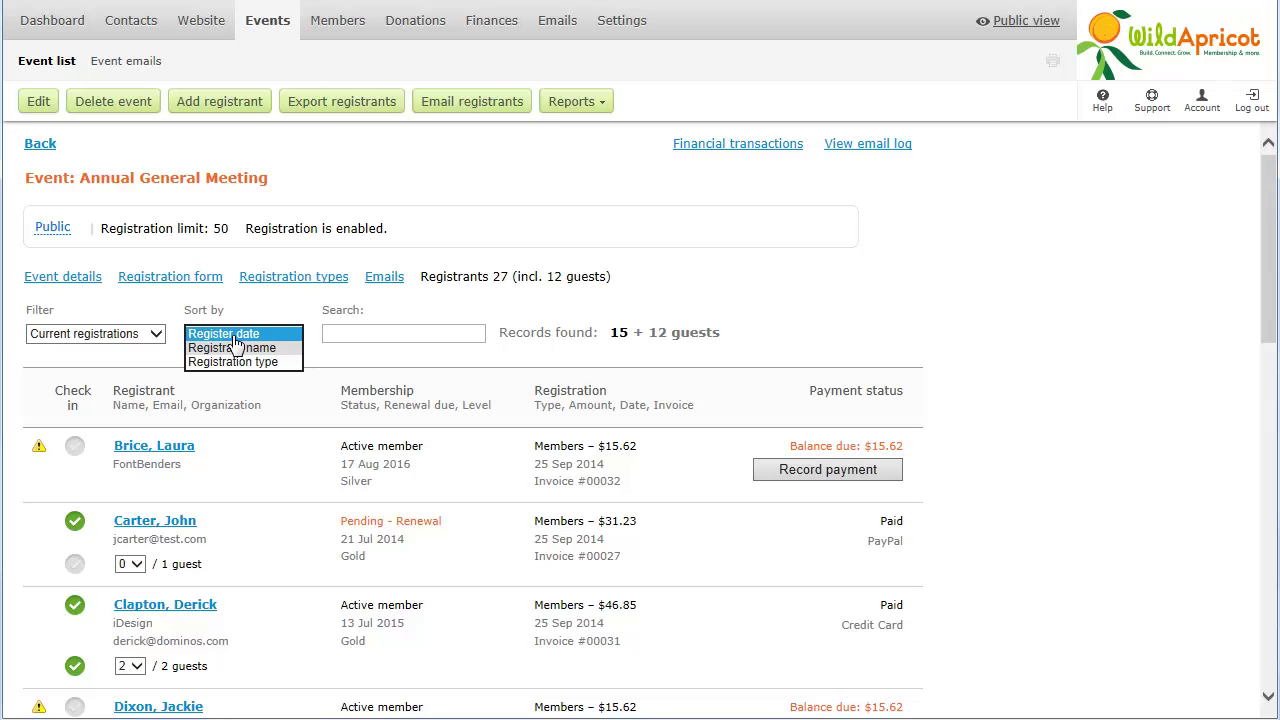
left_click(256, 349)
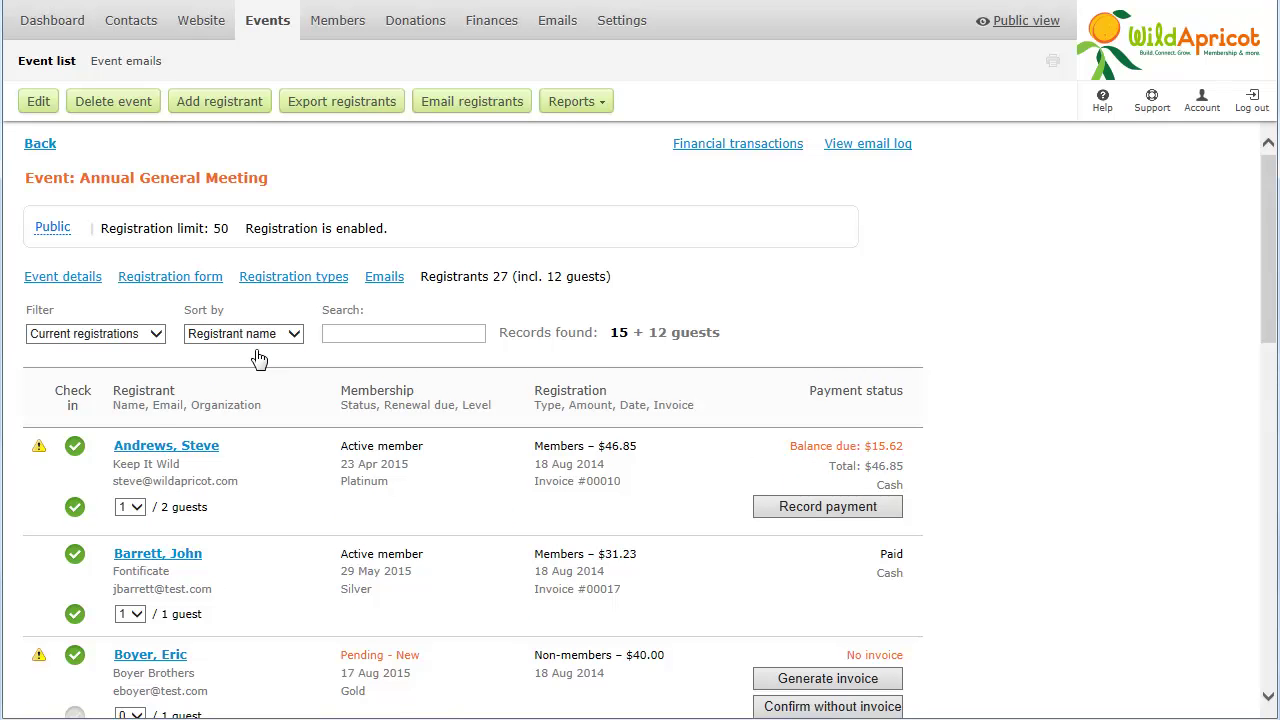
Step: Search the event's registrants for "silver", and clear the search to restore the full list
left_click(327, 333)
type("silver")
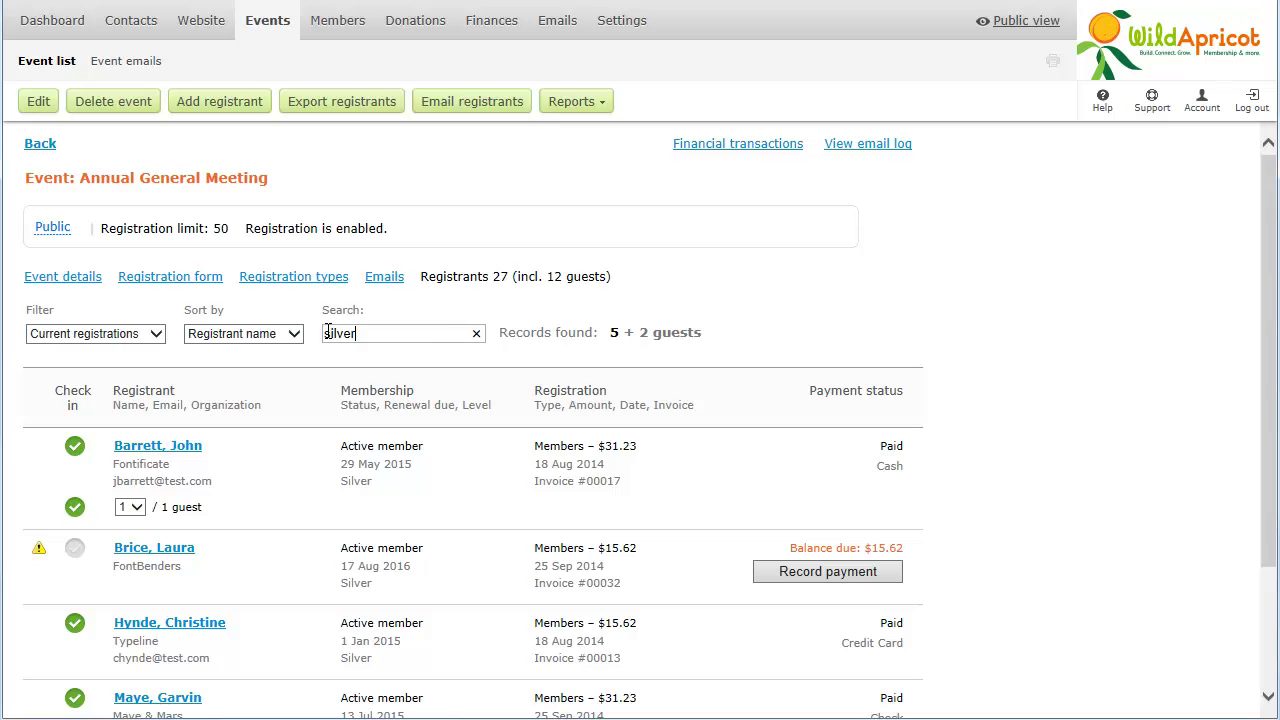
left_click(476, 333)
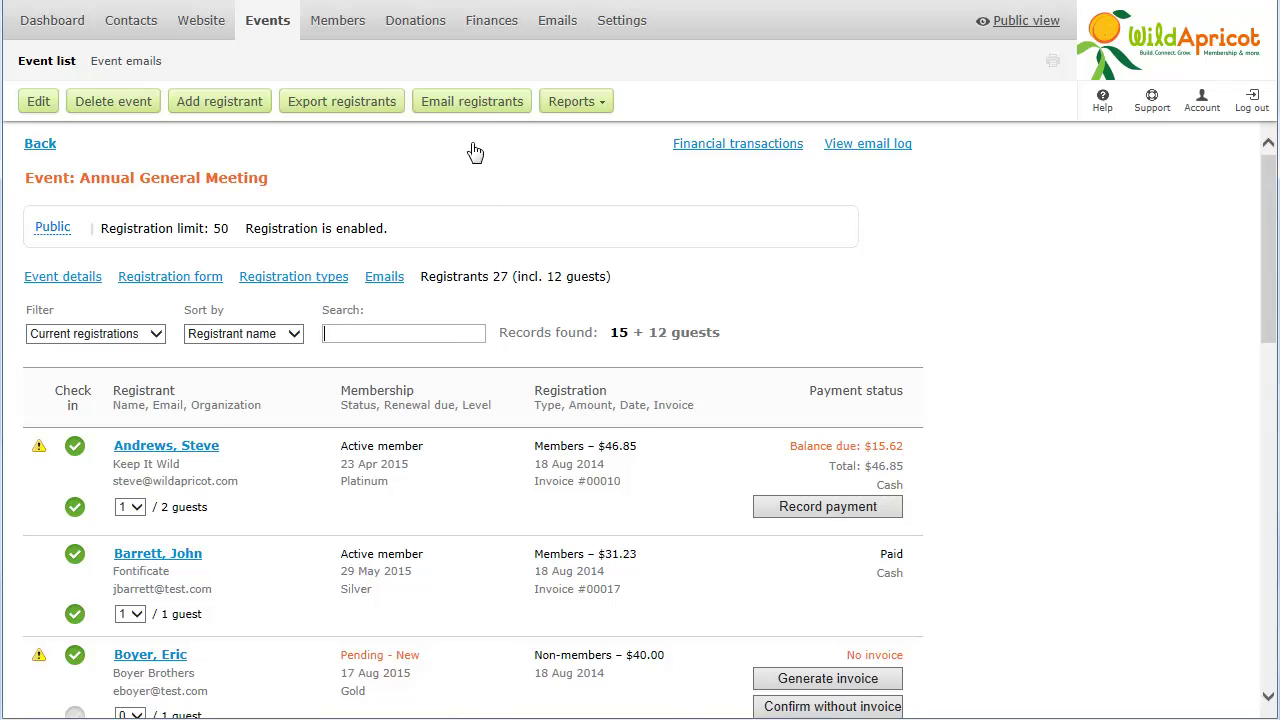
Step: View the email source options for emailing the registrants without creating an email, and export the registrant list as a saved XML file
left_click(475, 104)
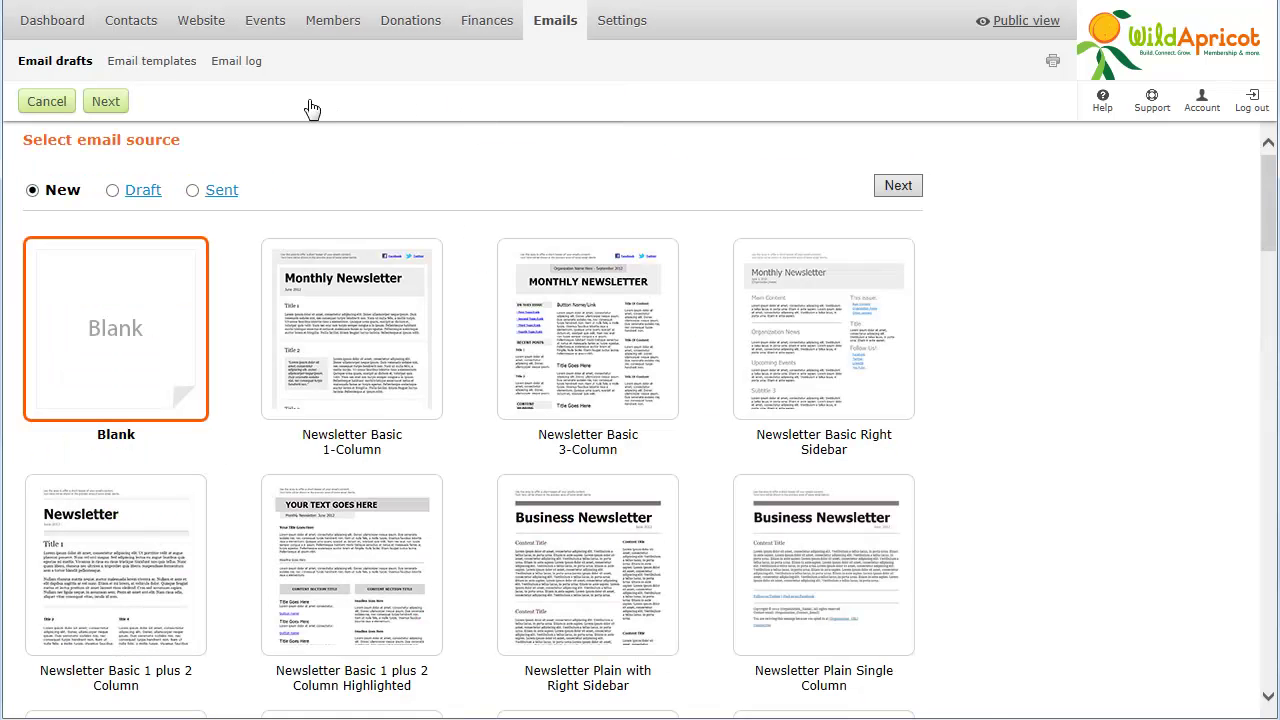
left_click(62, 104)
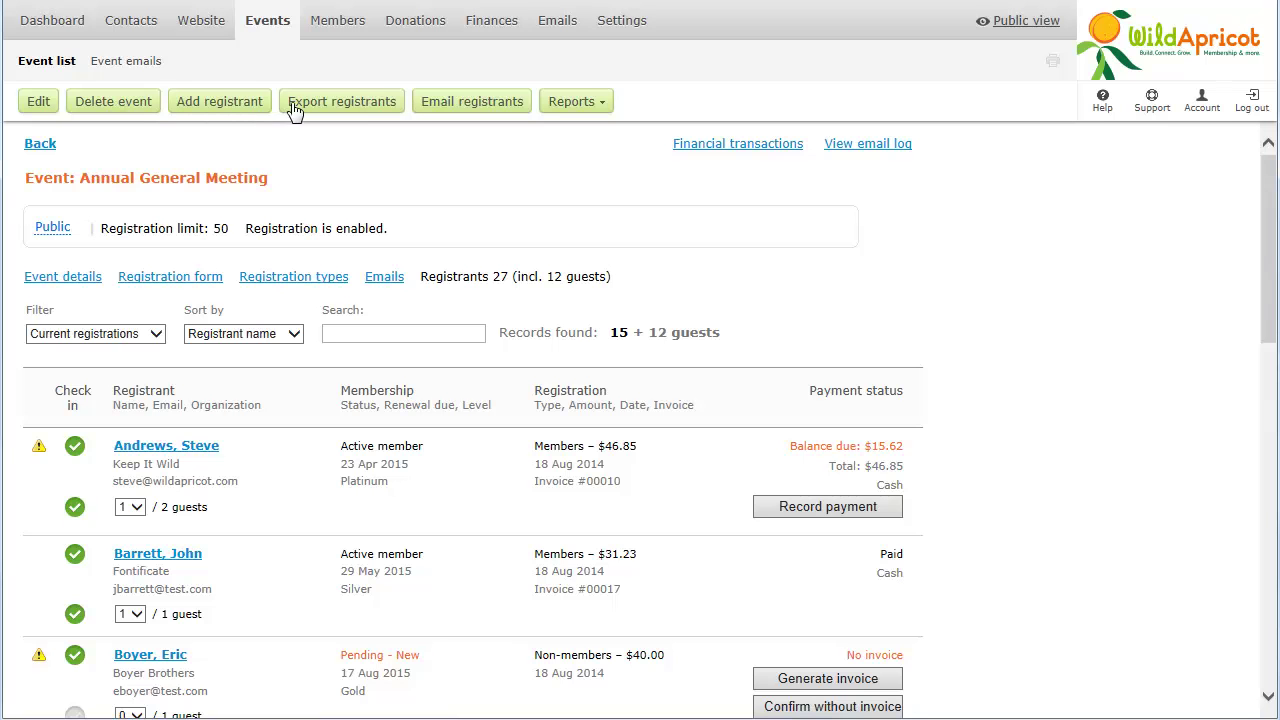
left_click(337, 112)
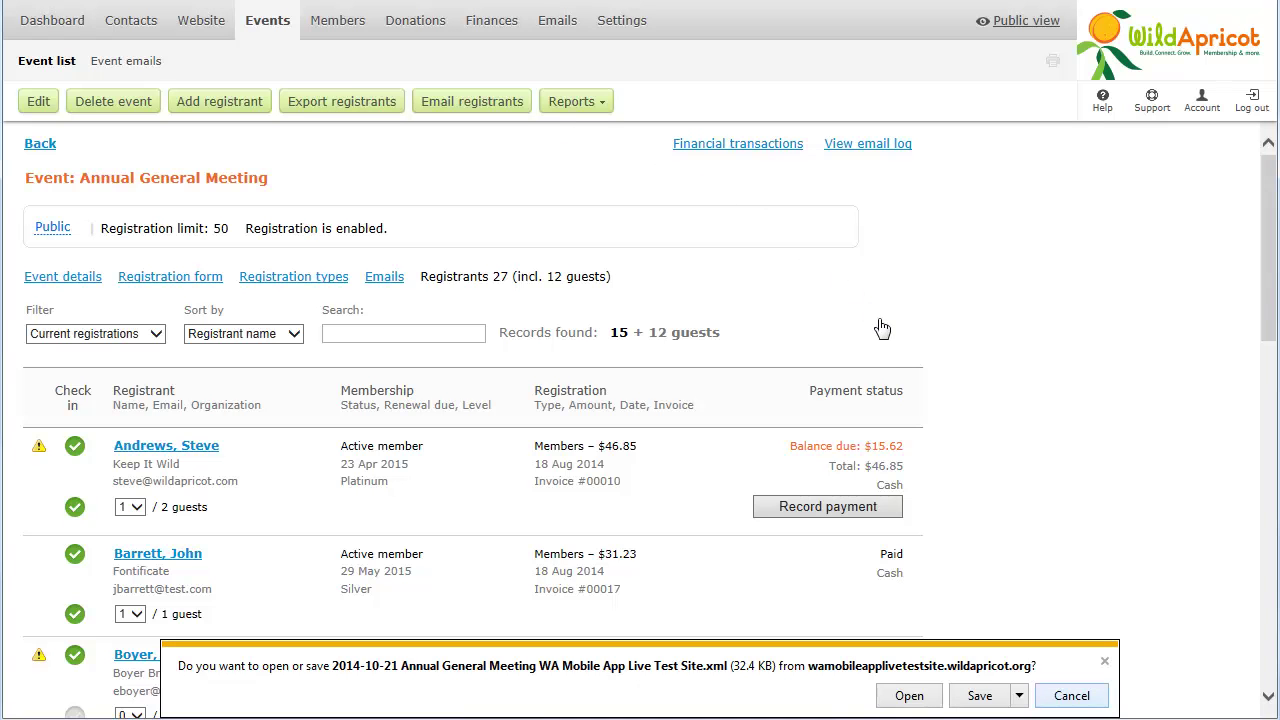
left_click(980, 695)
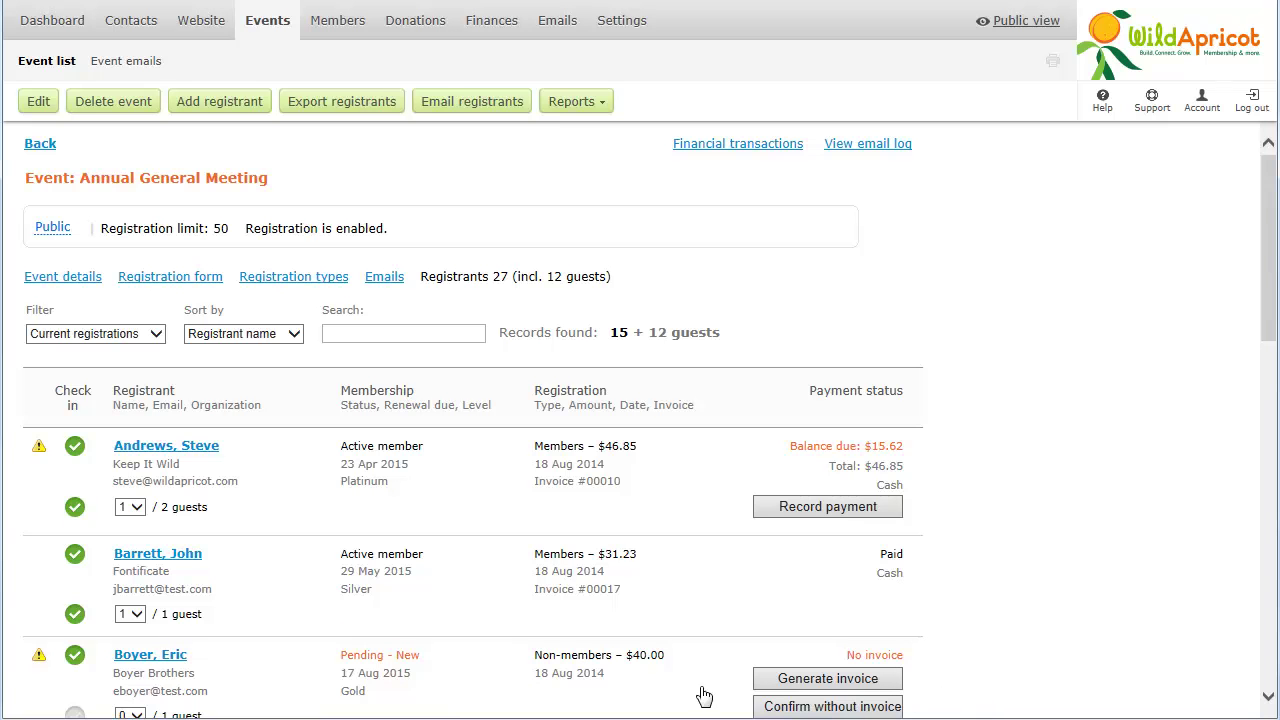
Step: Open the second registrant's event registration, look over its editable fields without changes, and send the 'Event registration confirmed' notification
left_click(172, 556)
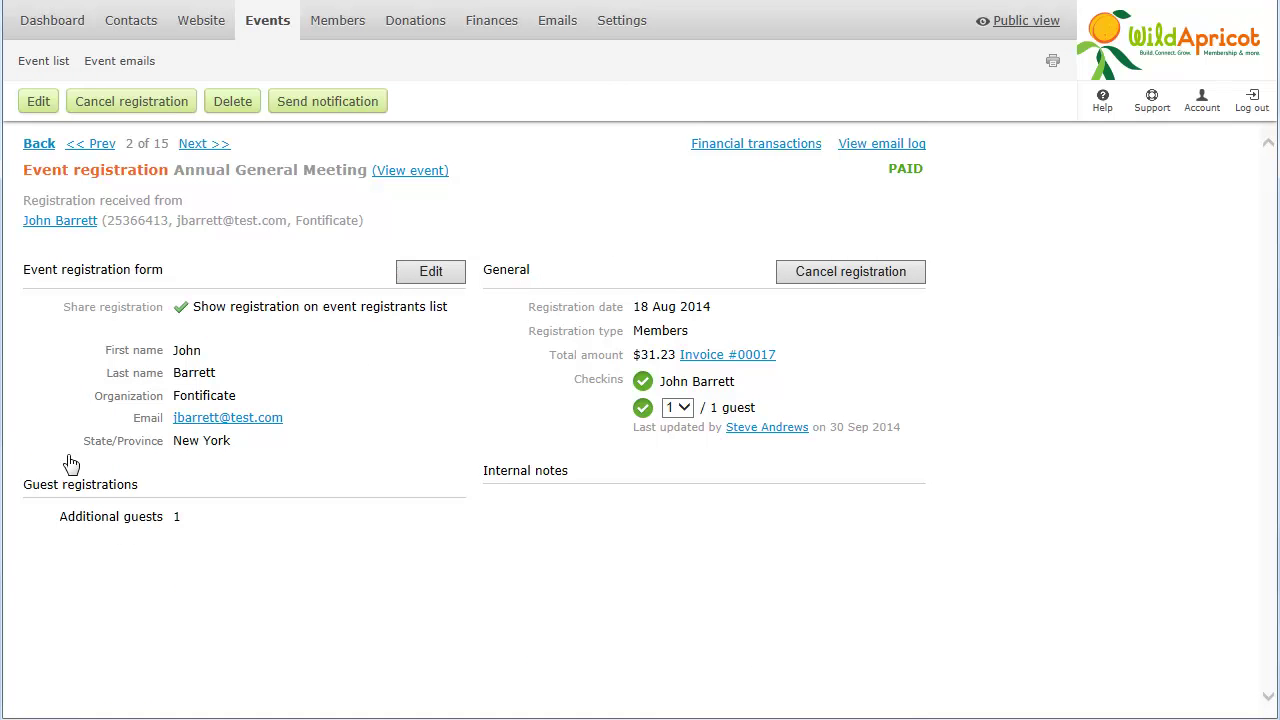
left_click(36, 102)
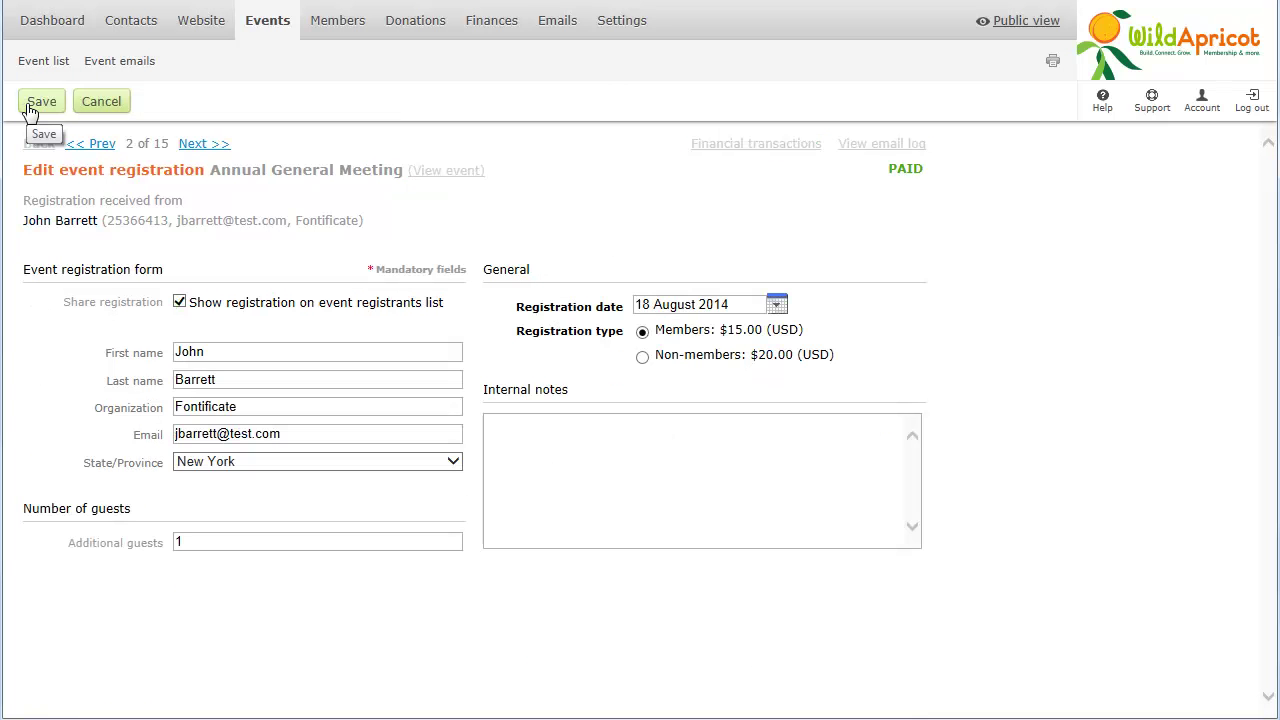
left_click(110, 107)
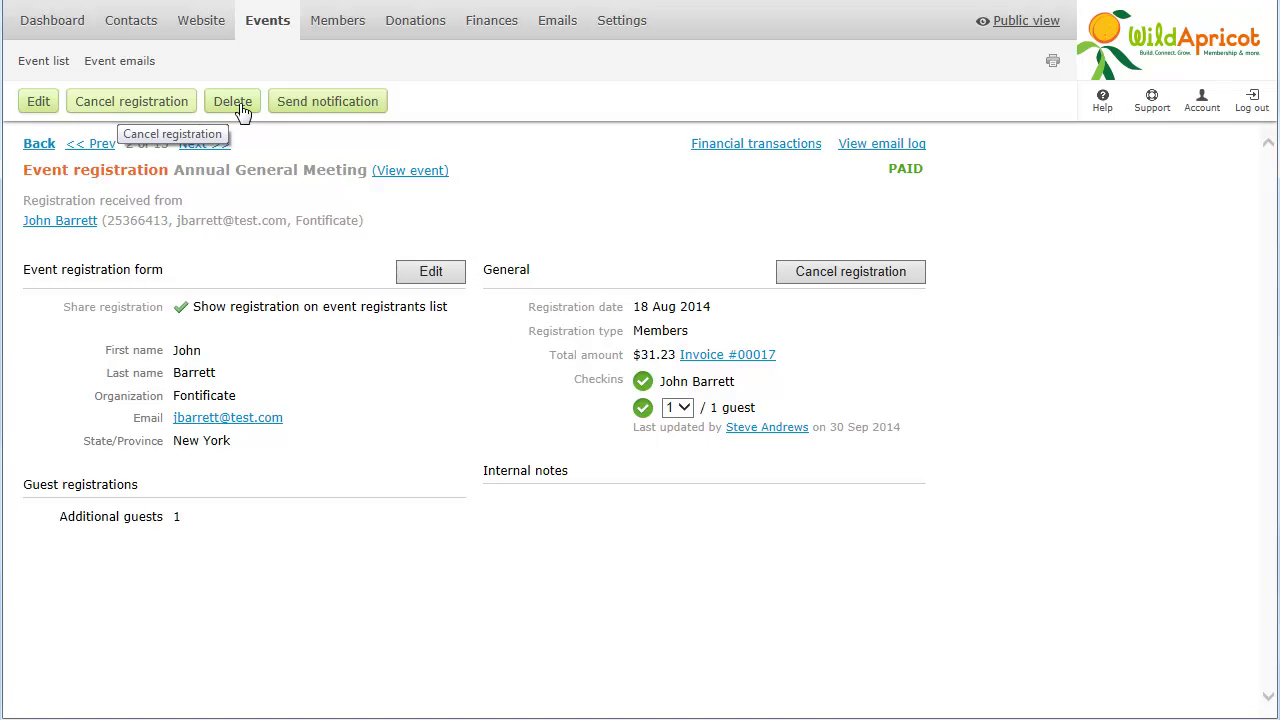
left_click(339, 111)
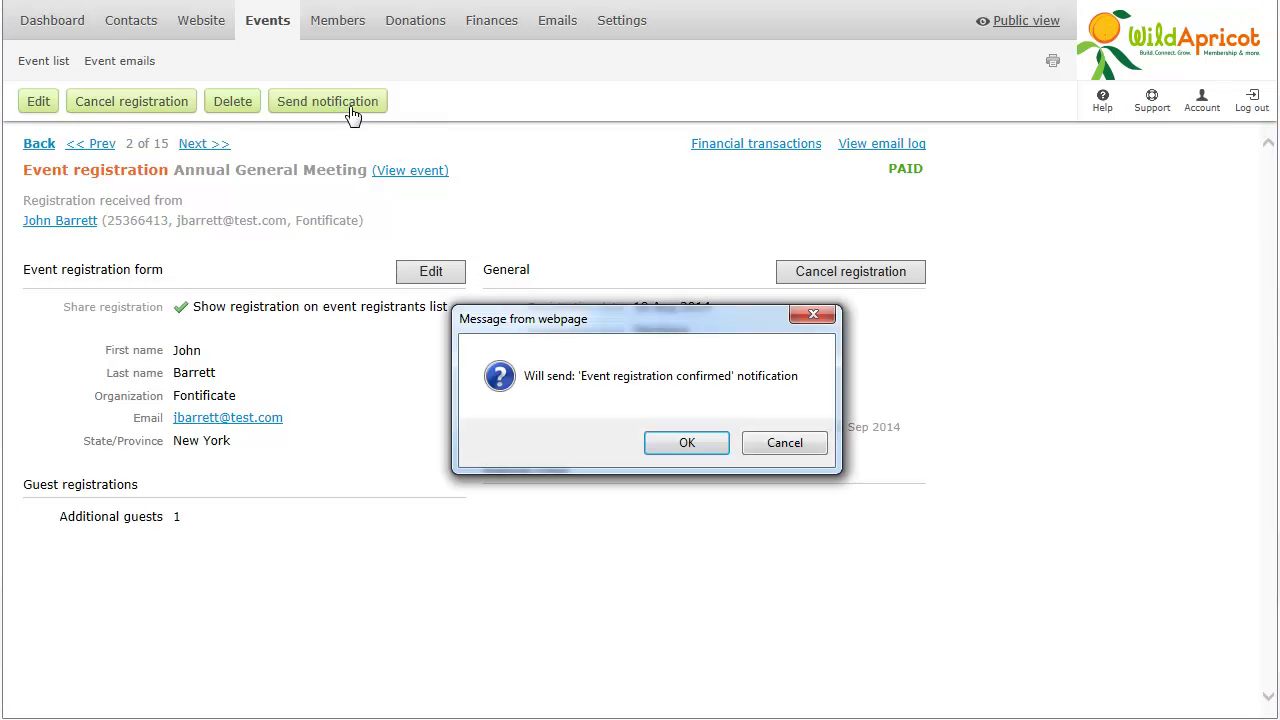
left_click(686, 445)
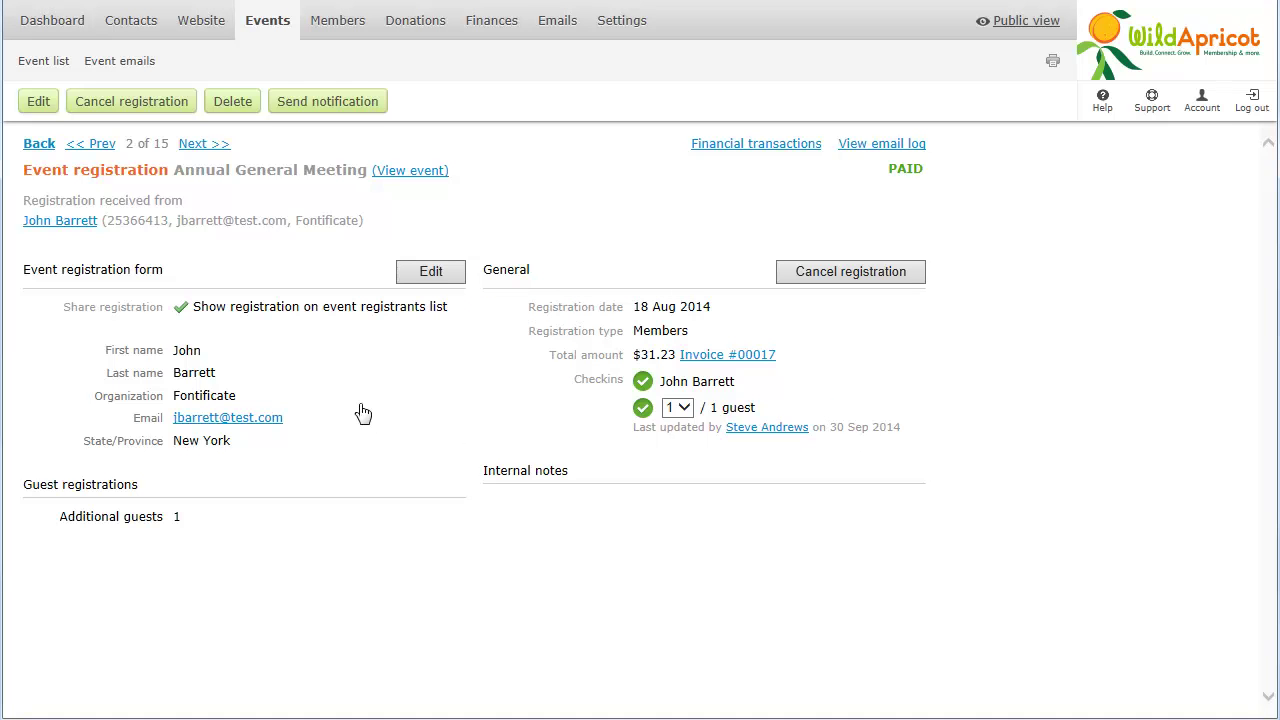
left_click(130, 104)
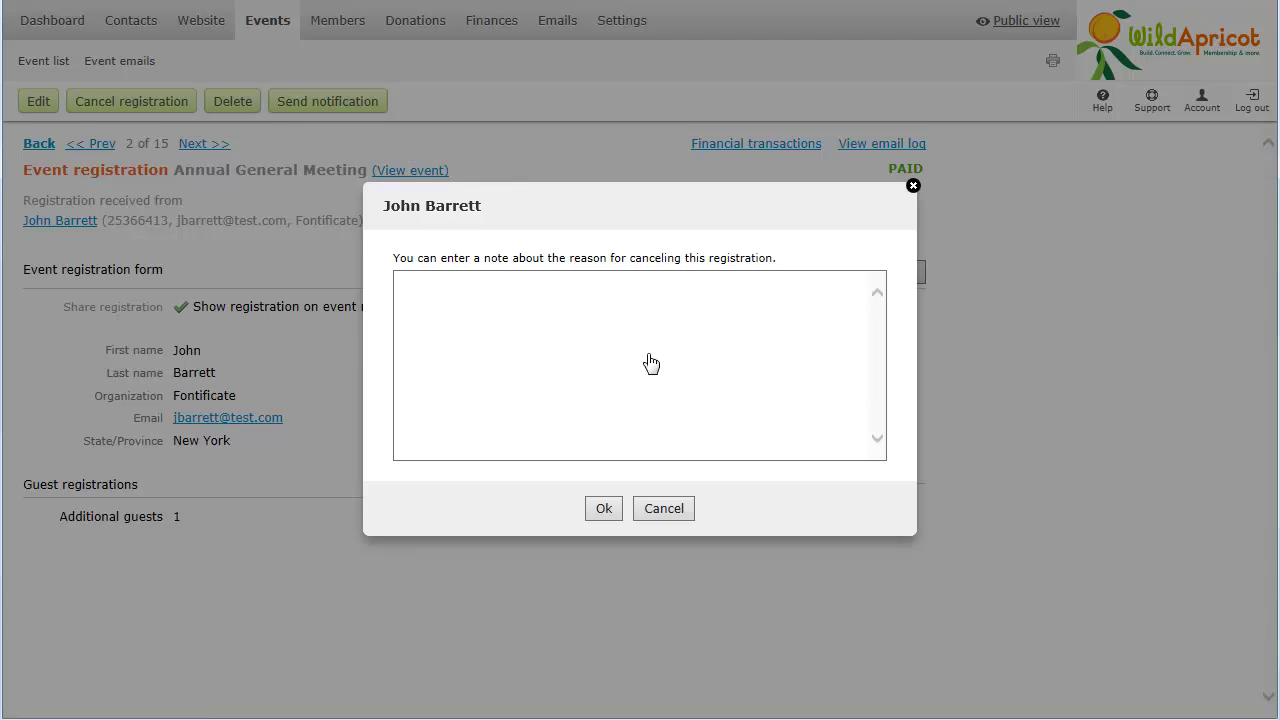
left_click(670, 509)
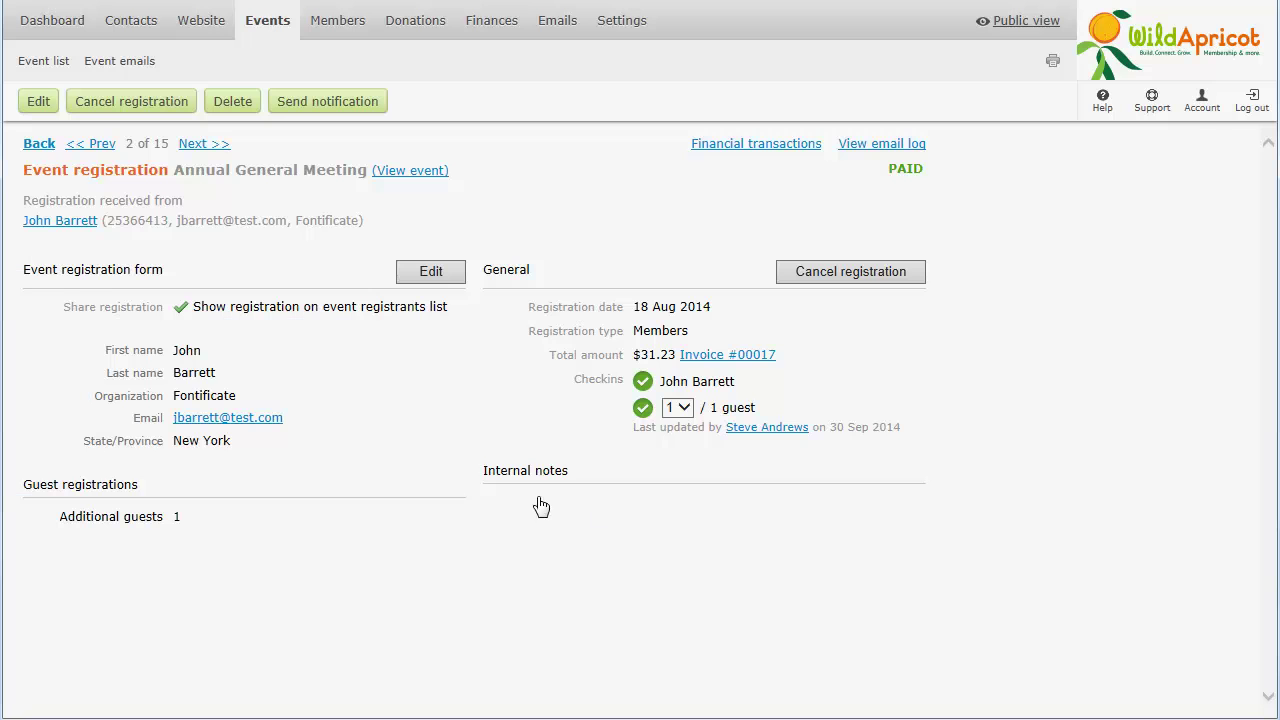
left_click(247, 103)
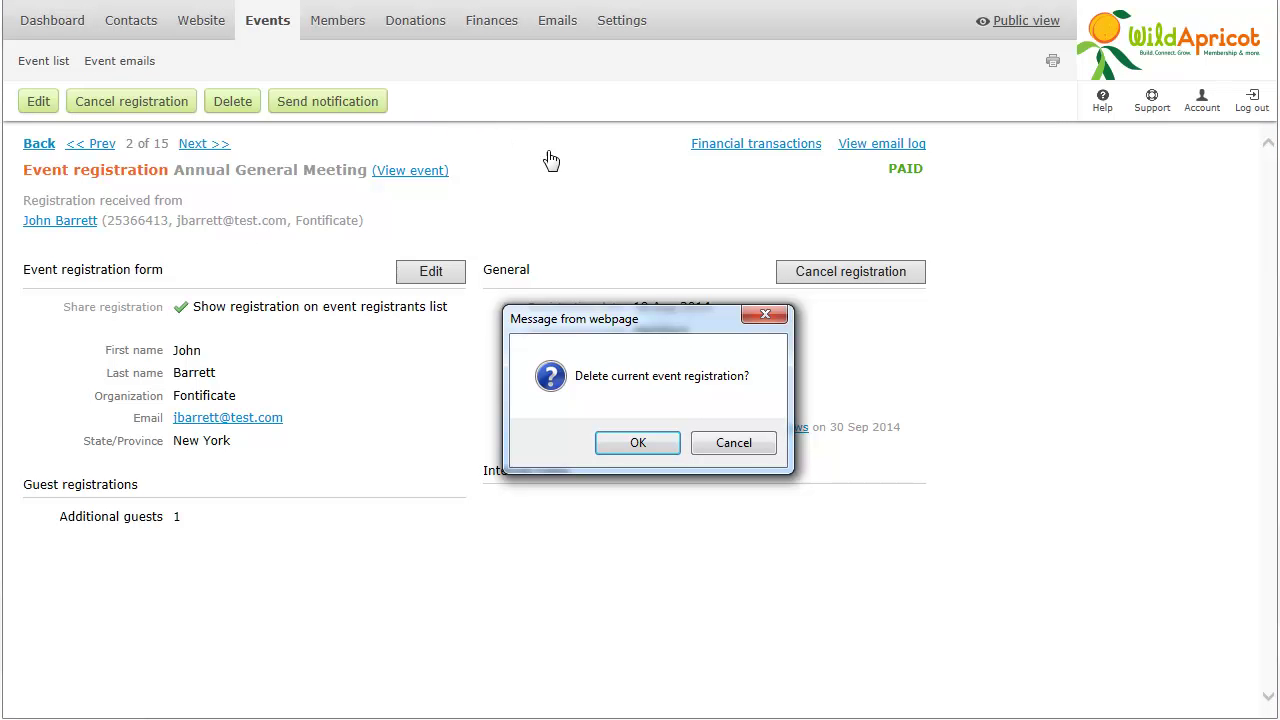
left_click(733, 443)
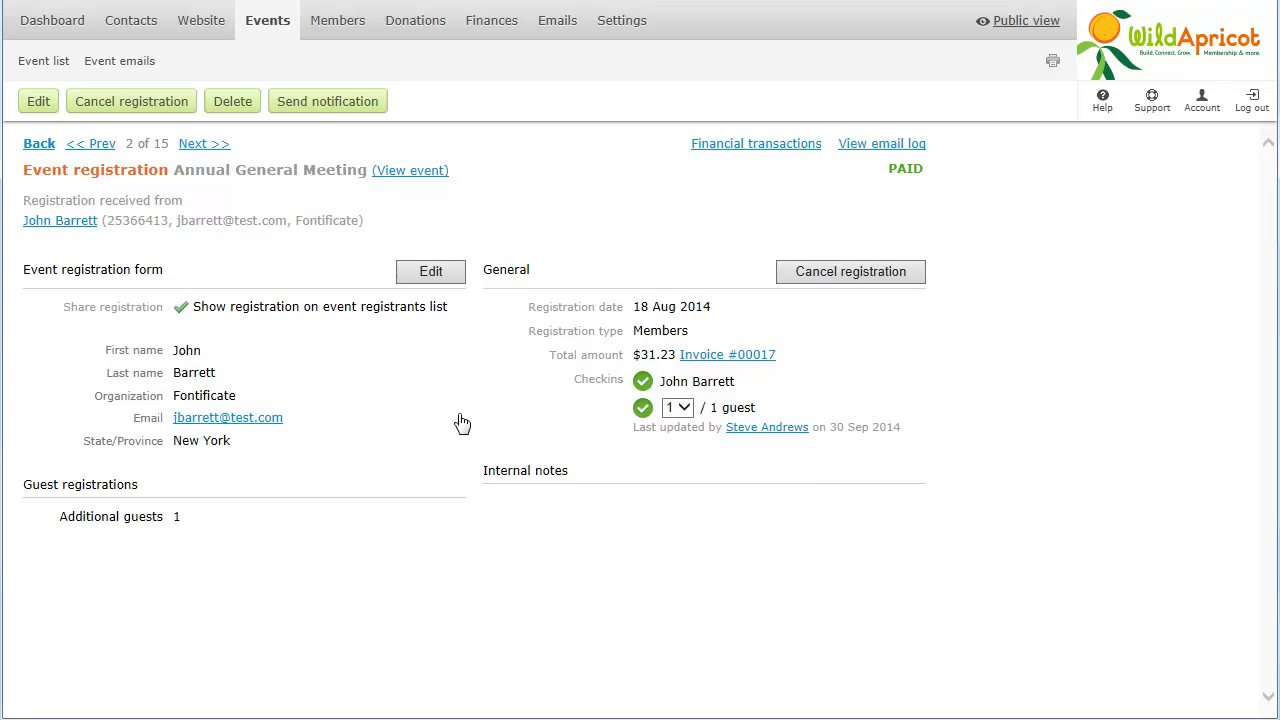
Step: View the next registrant's registration and the linked guest registration, and return to the Annual General Meeting event details
left_click(190, 148)
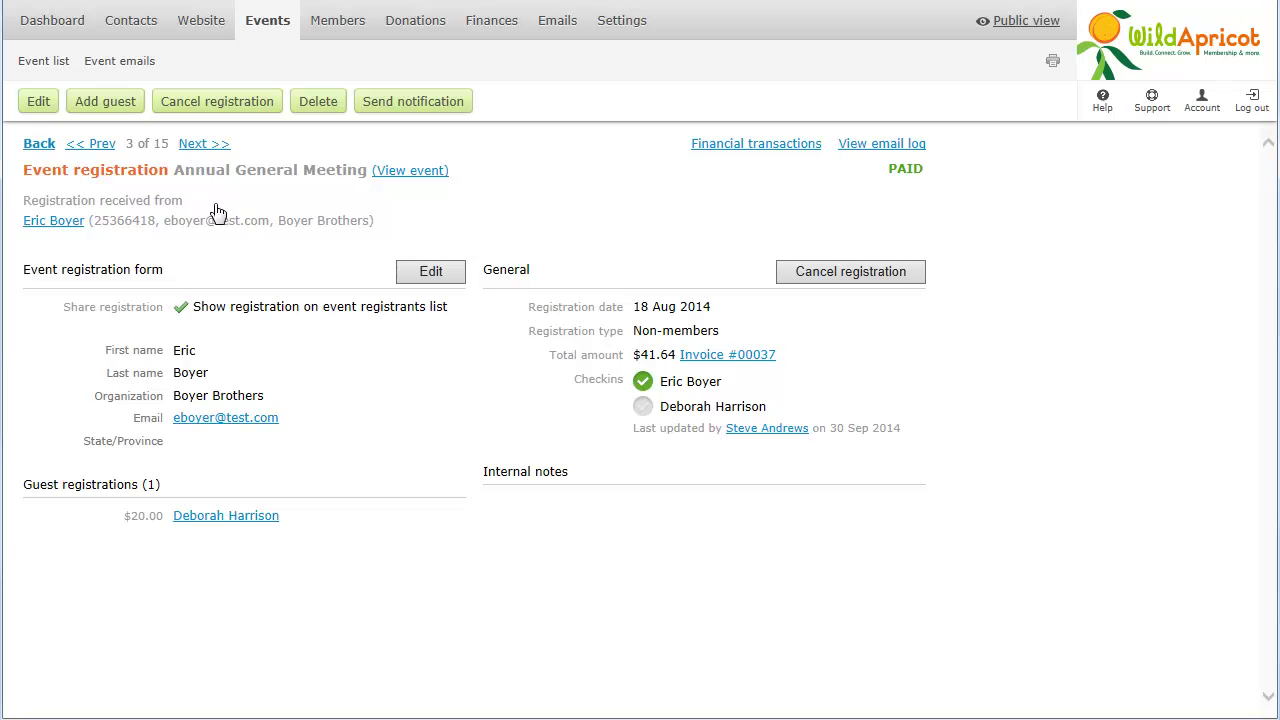
left_click(233, 516)
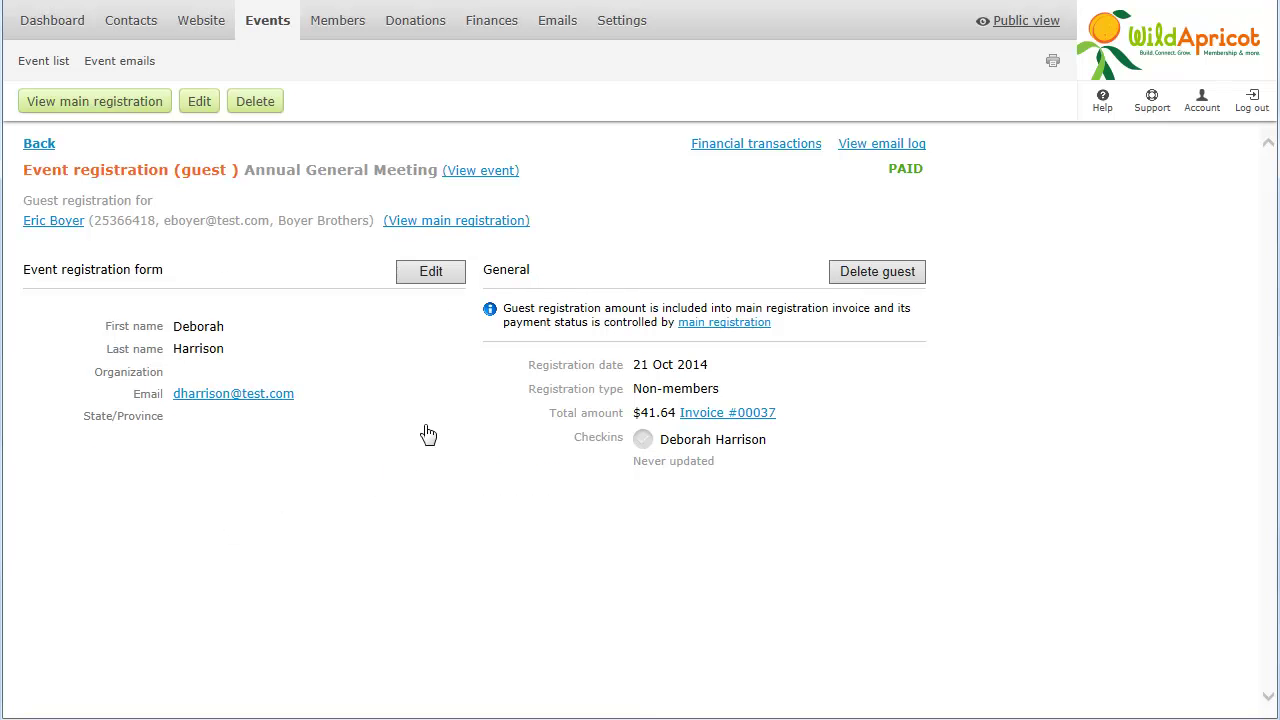
left_click(484, 172)
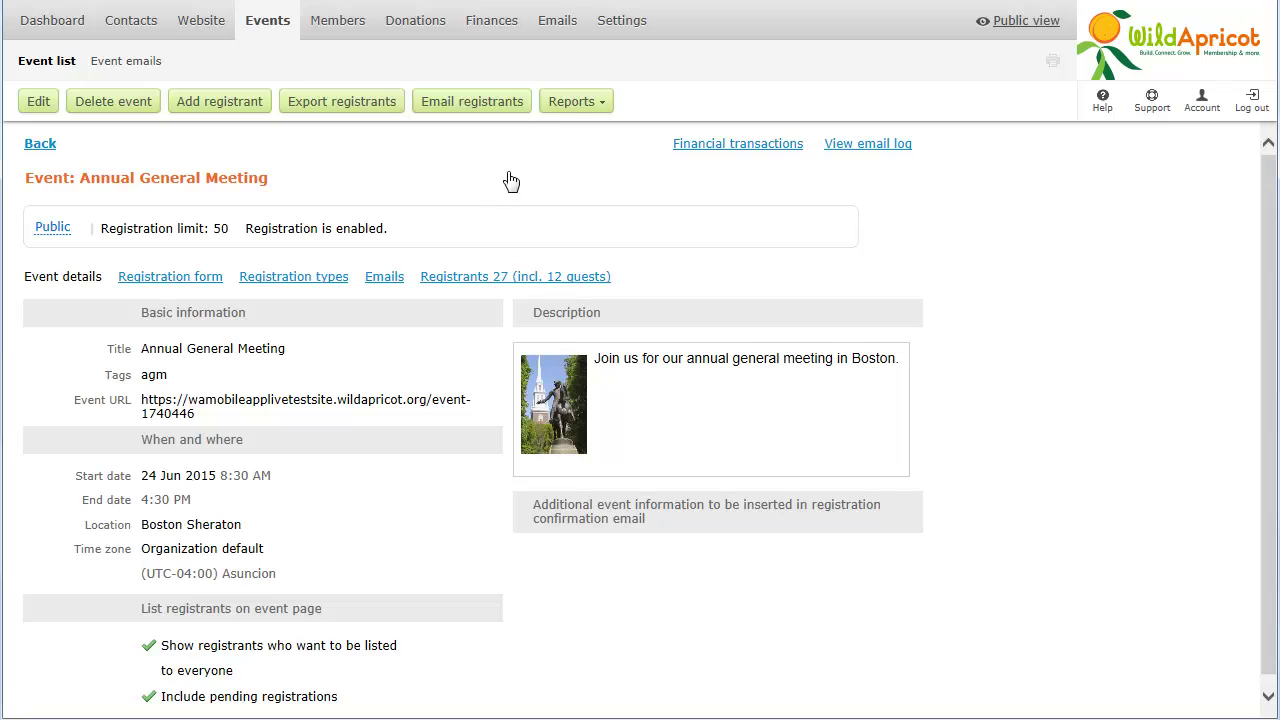
Step: View the Attendance list report for the Annual General Meeting and return to the event details
left_click(563, 104)
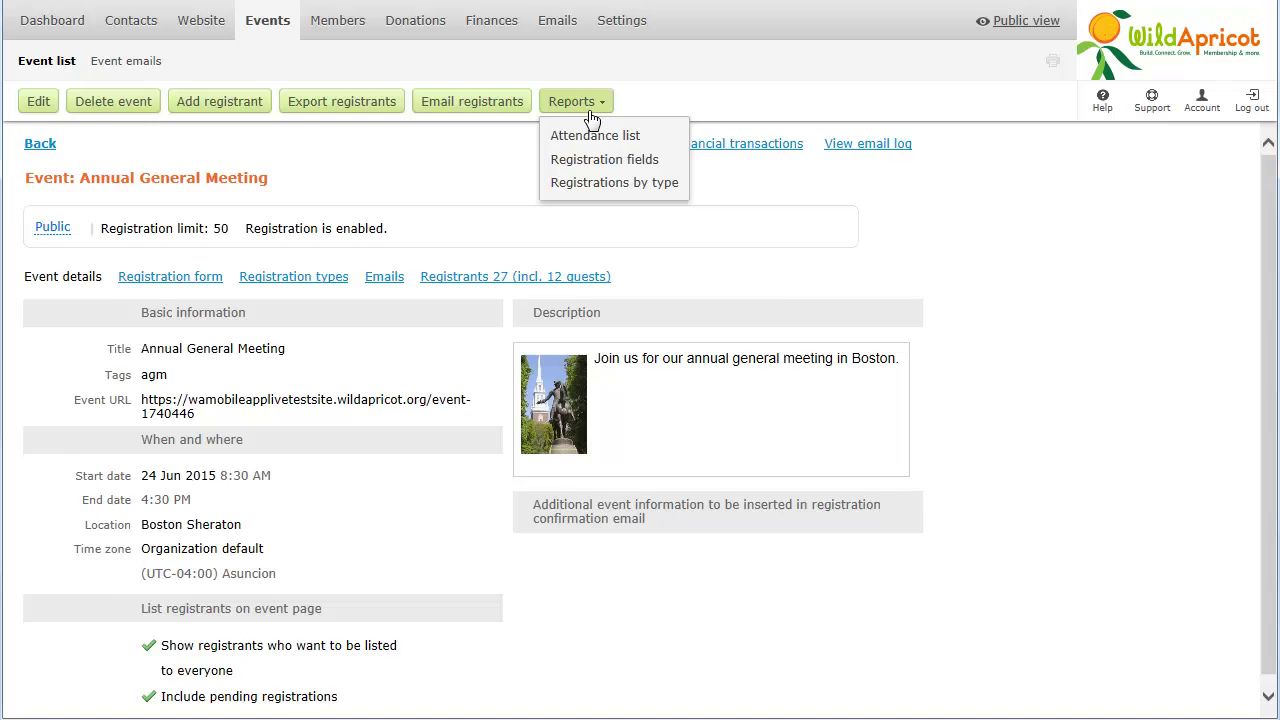
left_click(596, 136)
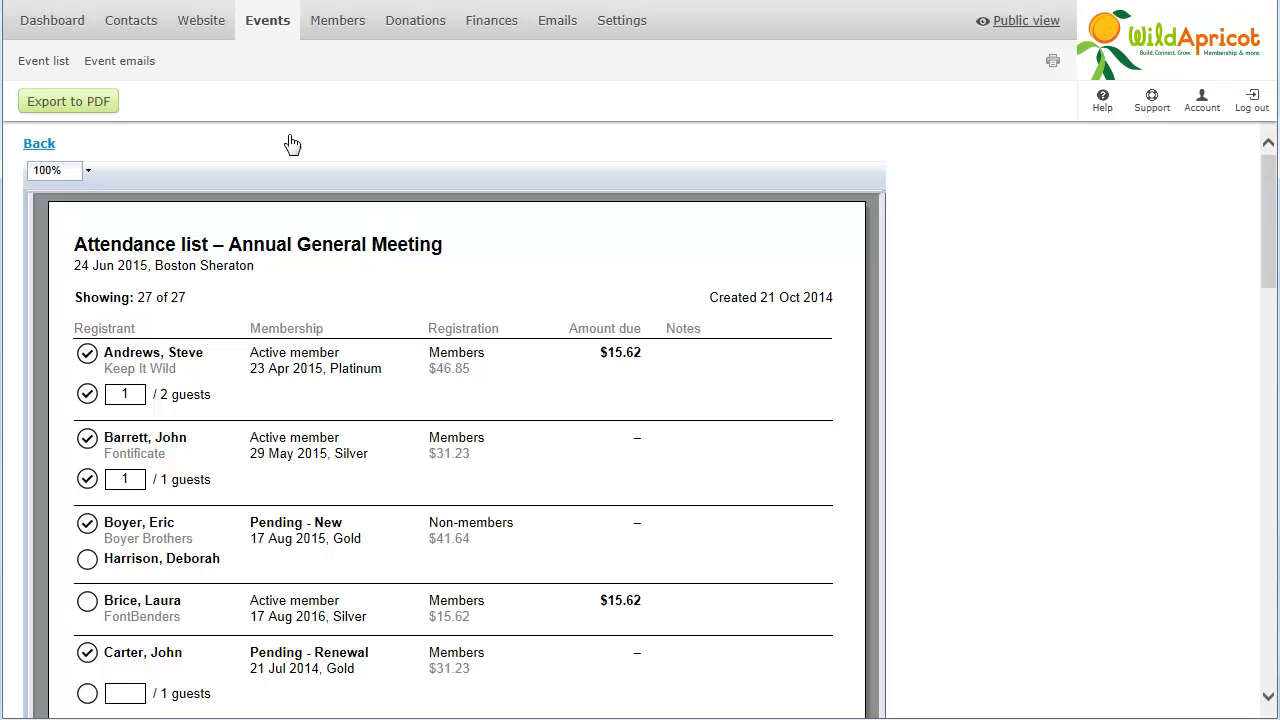
left_click(41, 146)
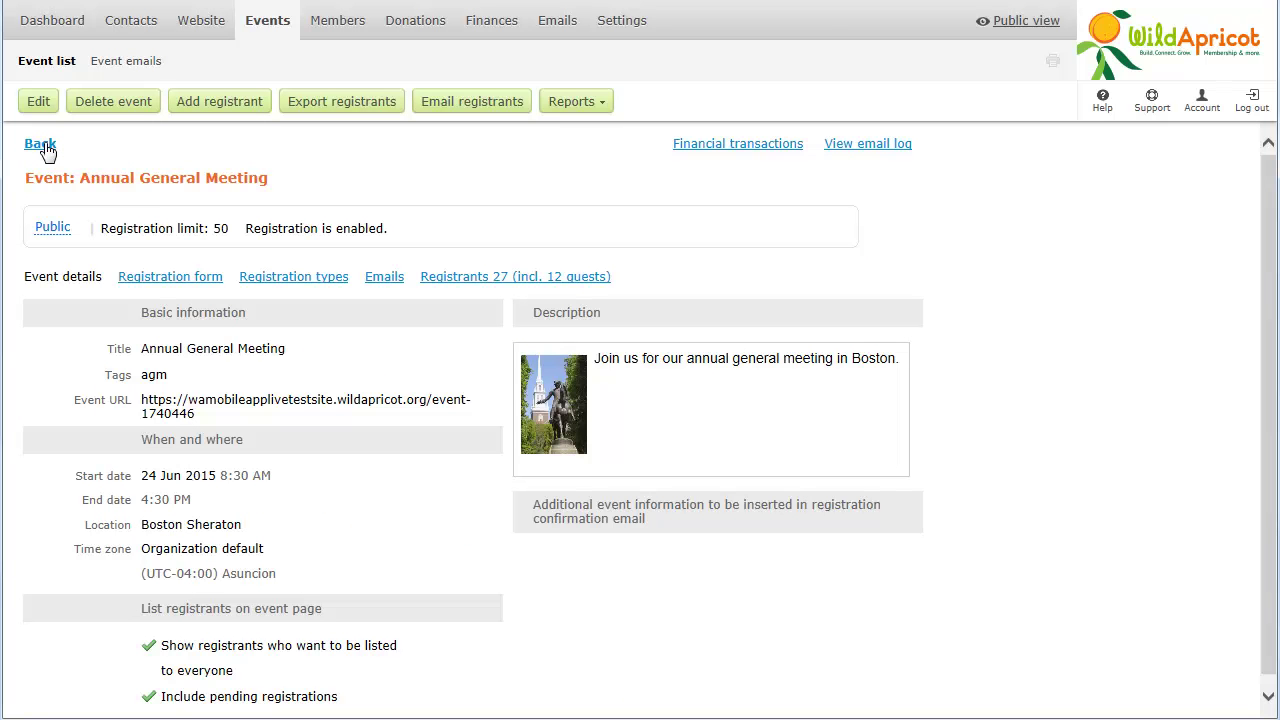
Step: Open the event's Registrations by type report, export it to PDF, and return to the event details
left_click(580, 104)
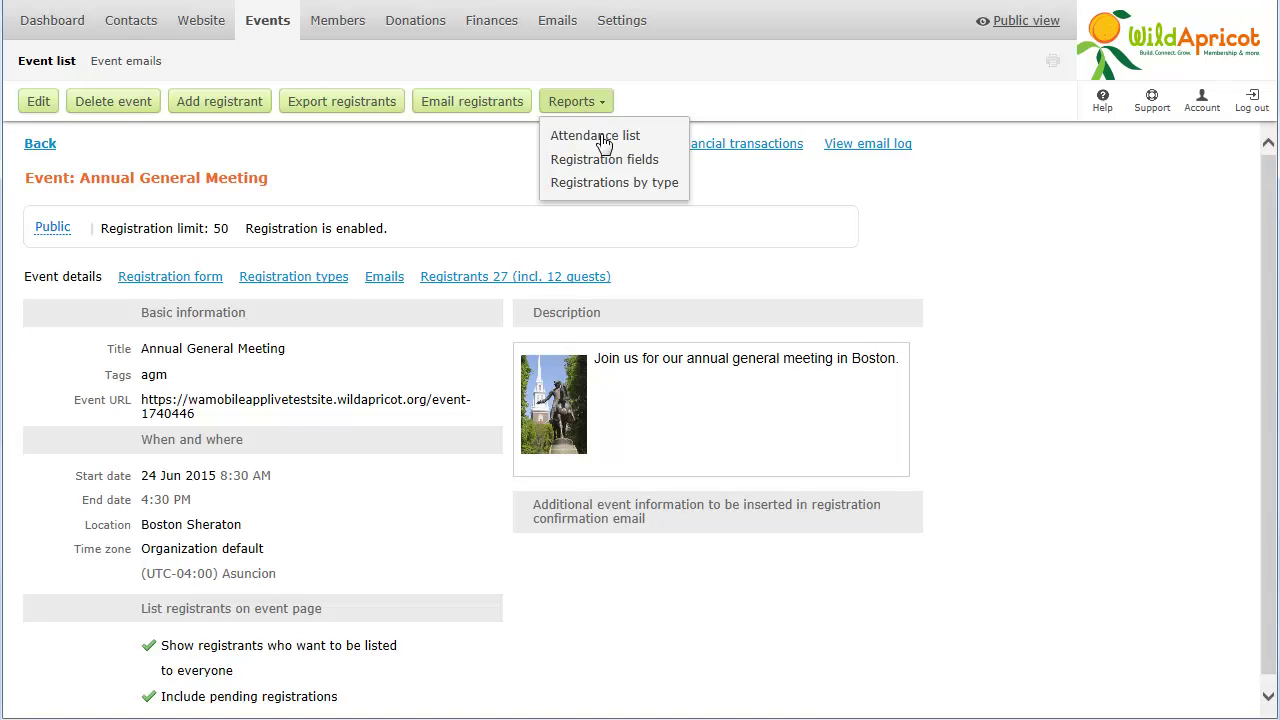
left_click(606, 184)
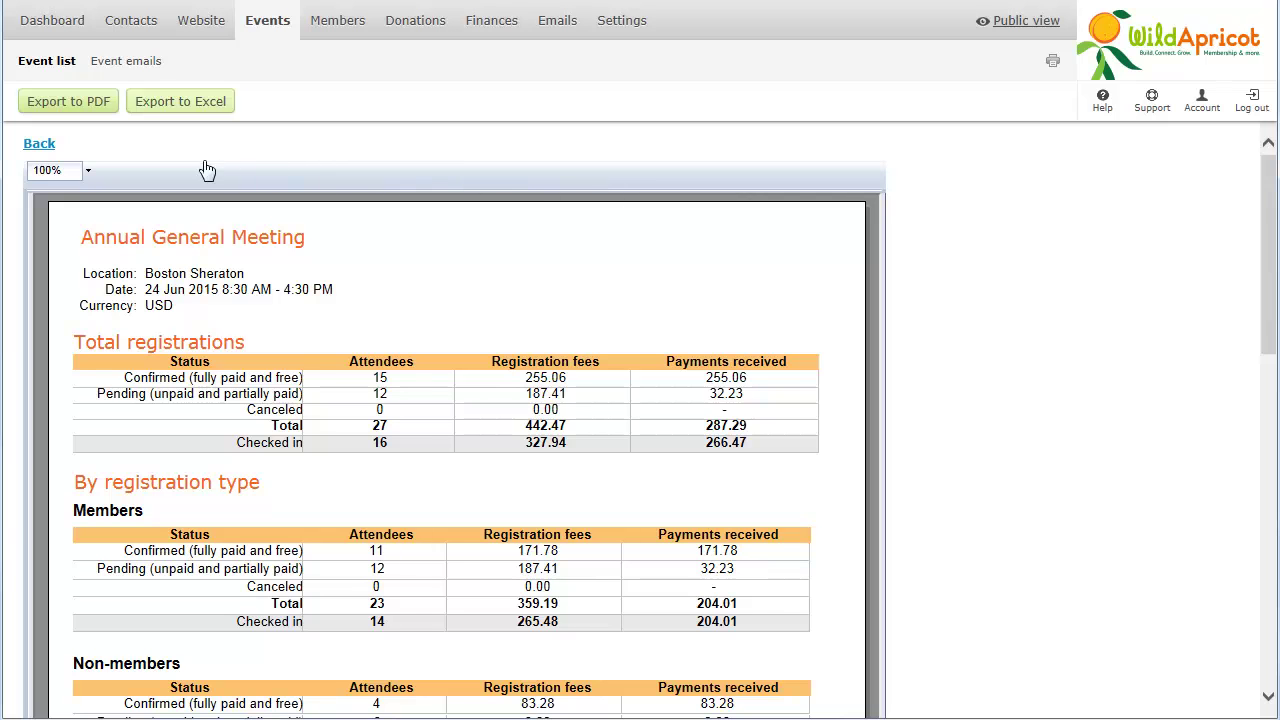
left_click(68, 112)
left_click(40, 143)
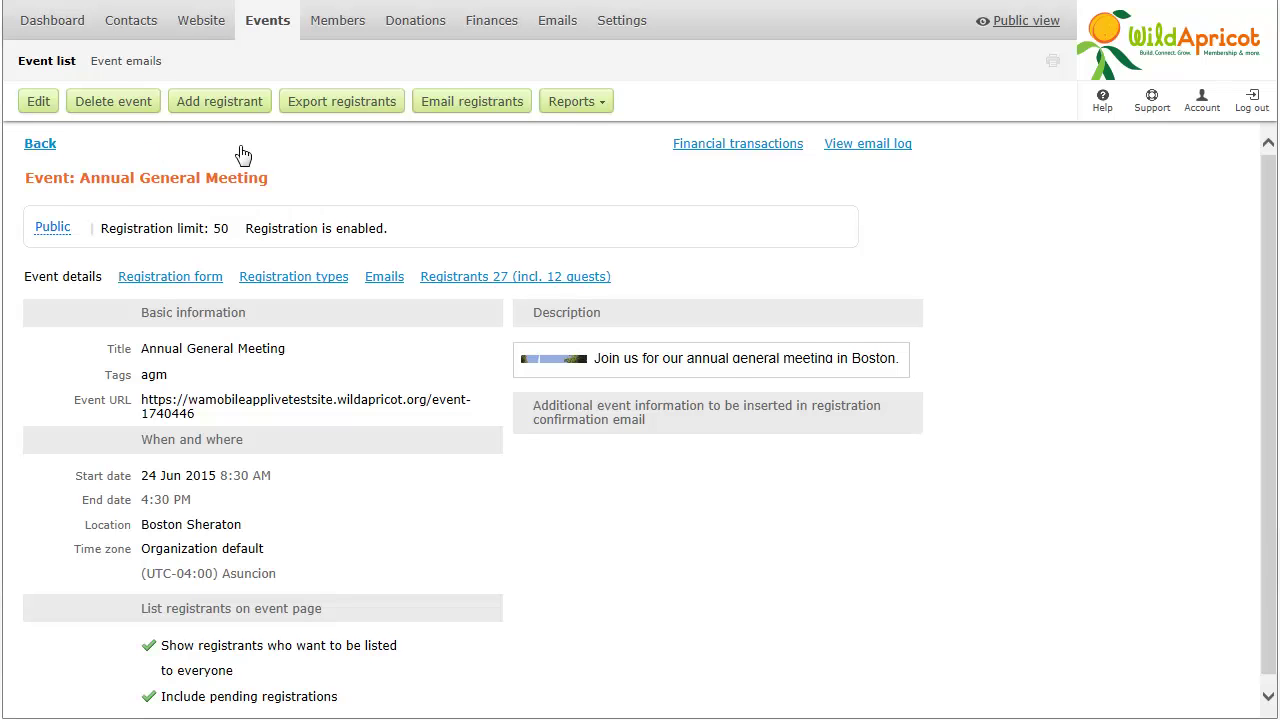
Step: Generate a Registration fields report for the event covering the Meal choice and Preferred seating fields
left_click(584, 106)
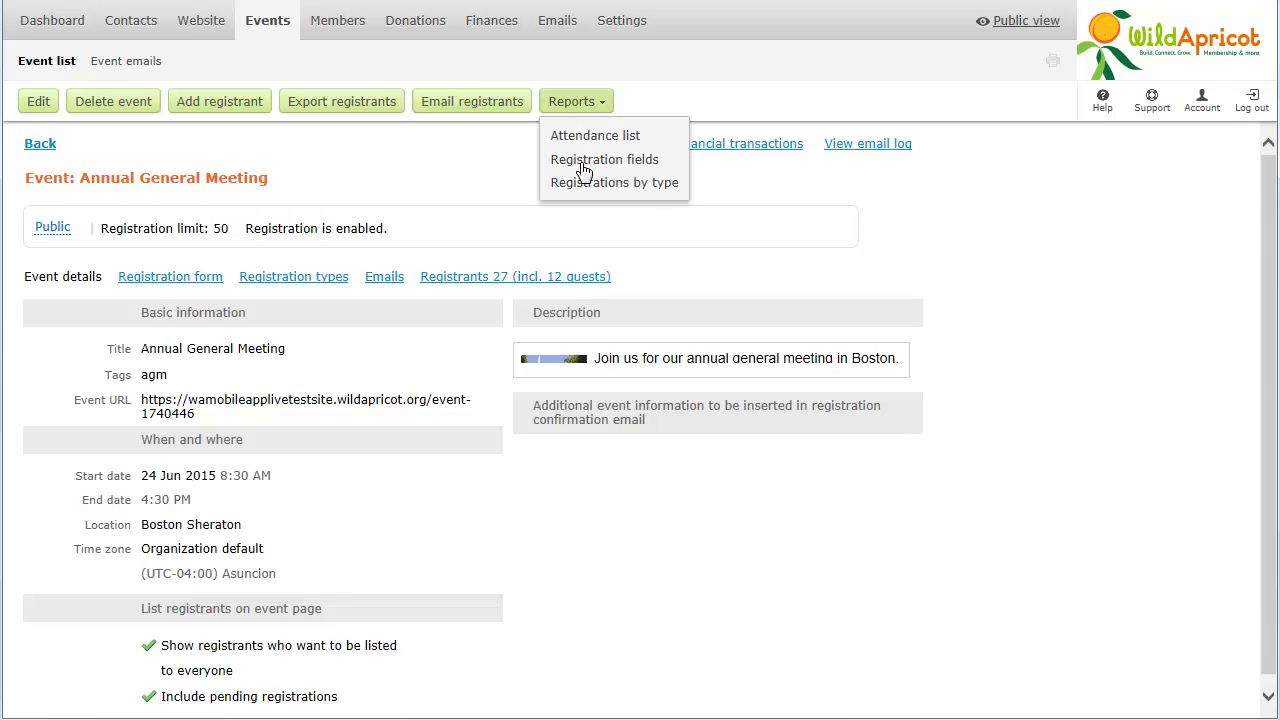
left_click(583, 162)
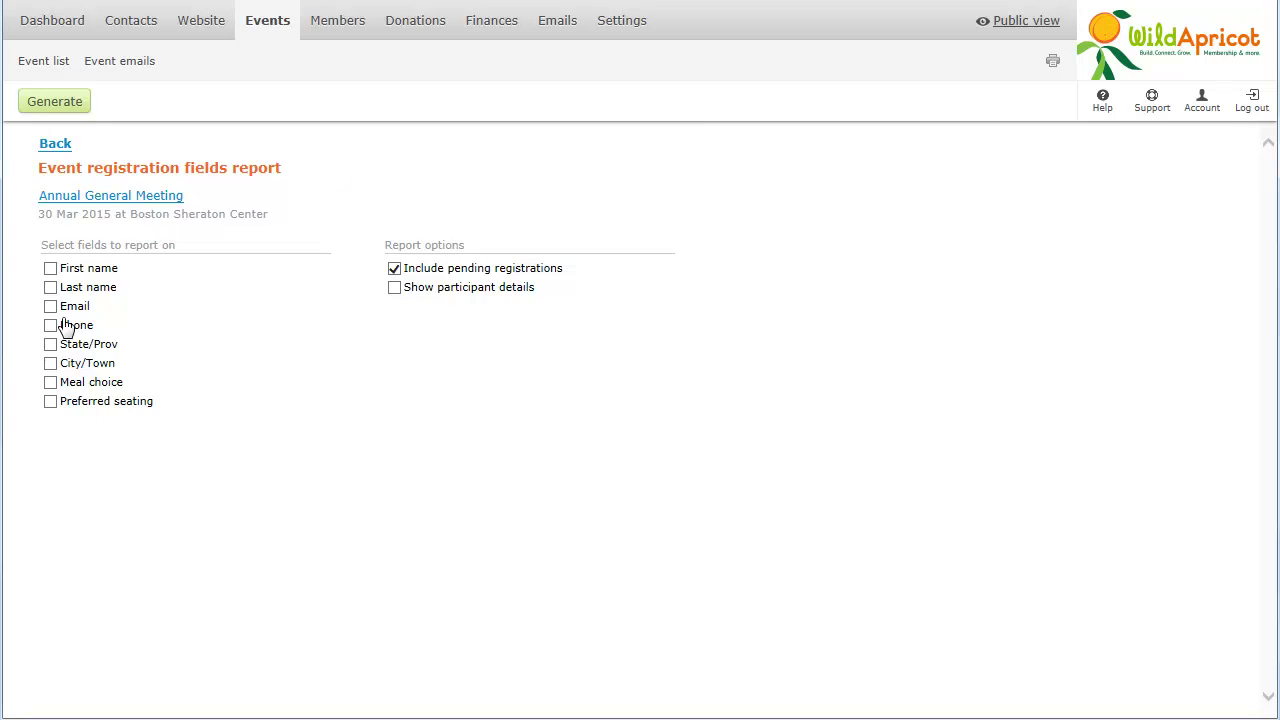
left_click(50, 382)
left_click(52, 406)
left_click(43, 108)
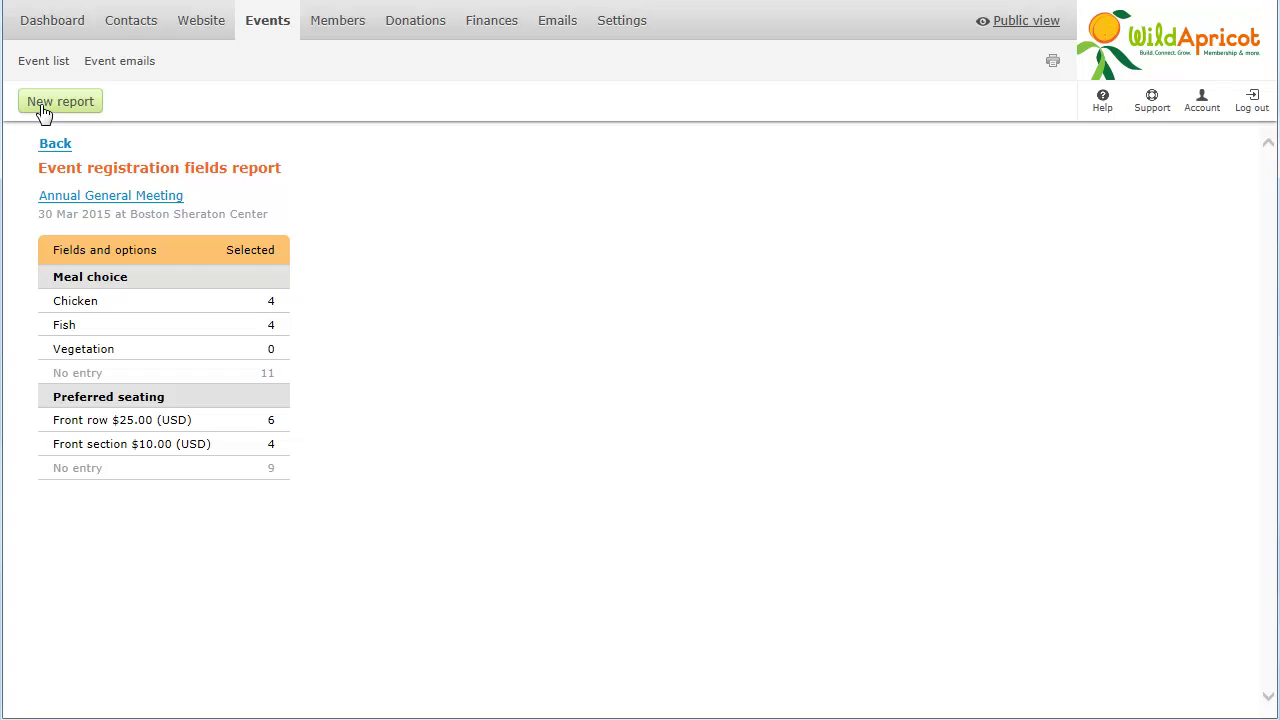
Step: Generate a new registration fields report on Meal choice and Preferred seating with participant details shown
left_click(43, 108)
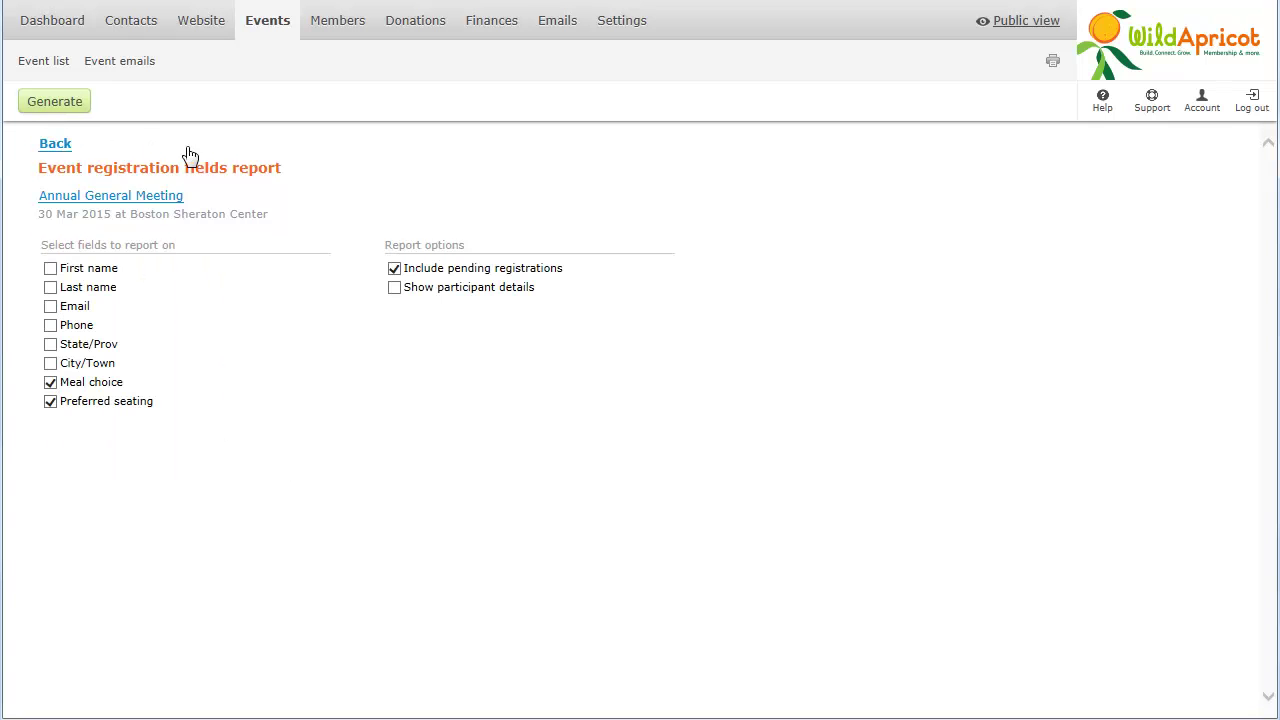
left_click(396, 289)
left_click(77, 108)
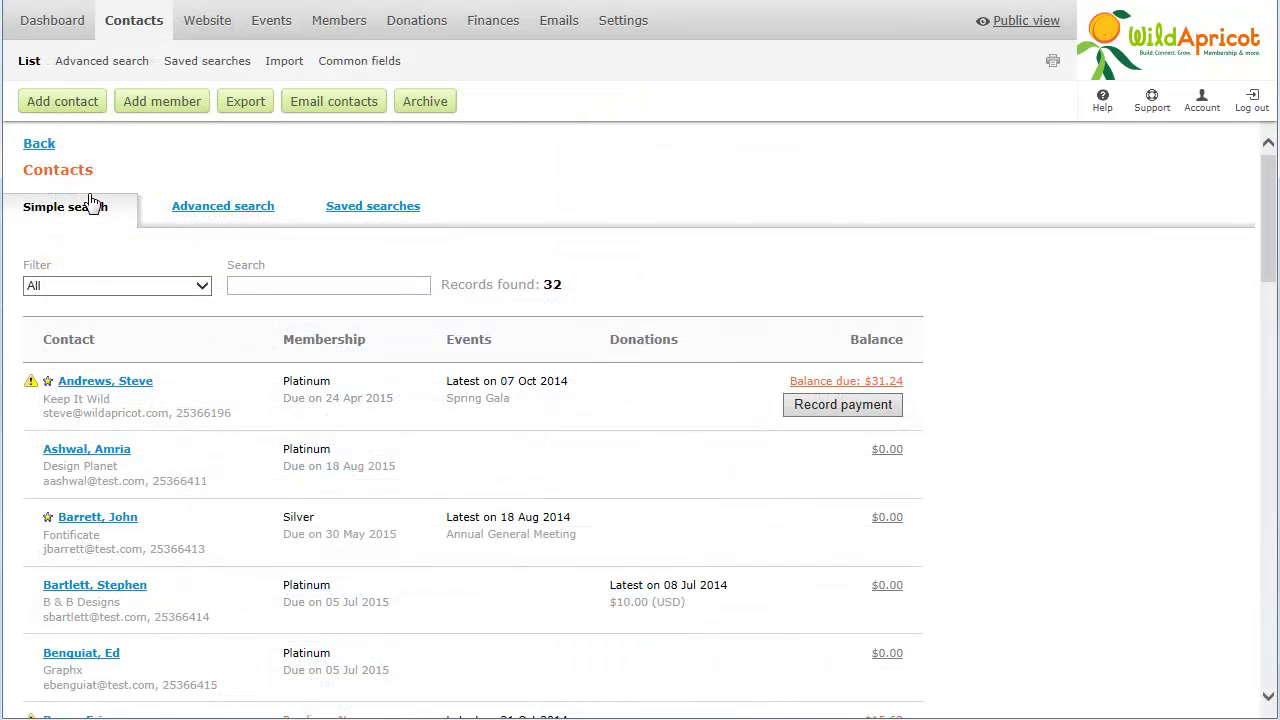
Step: Filter the contacts to those with Event Registrations and view the first listed contact's event registrations
left_click(92, 287)
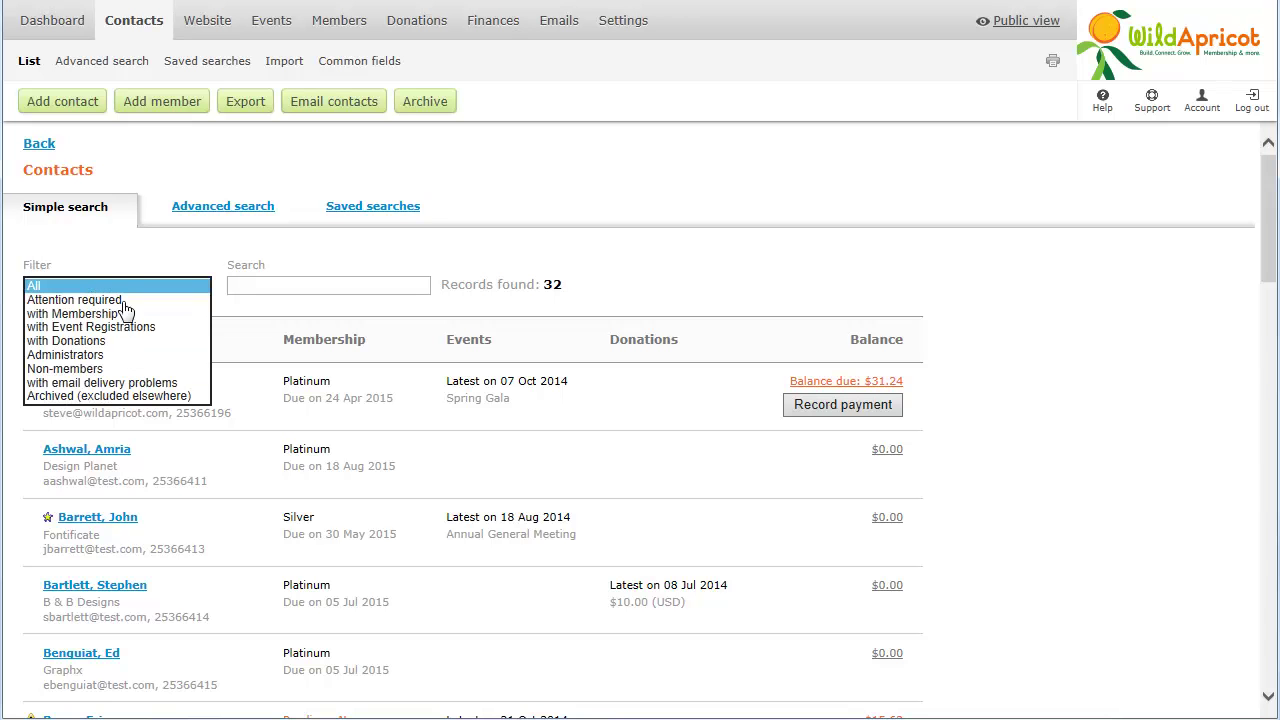
left_click(131, 327)
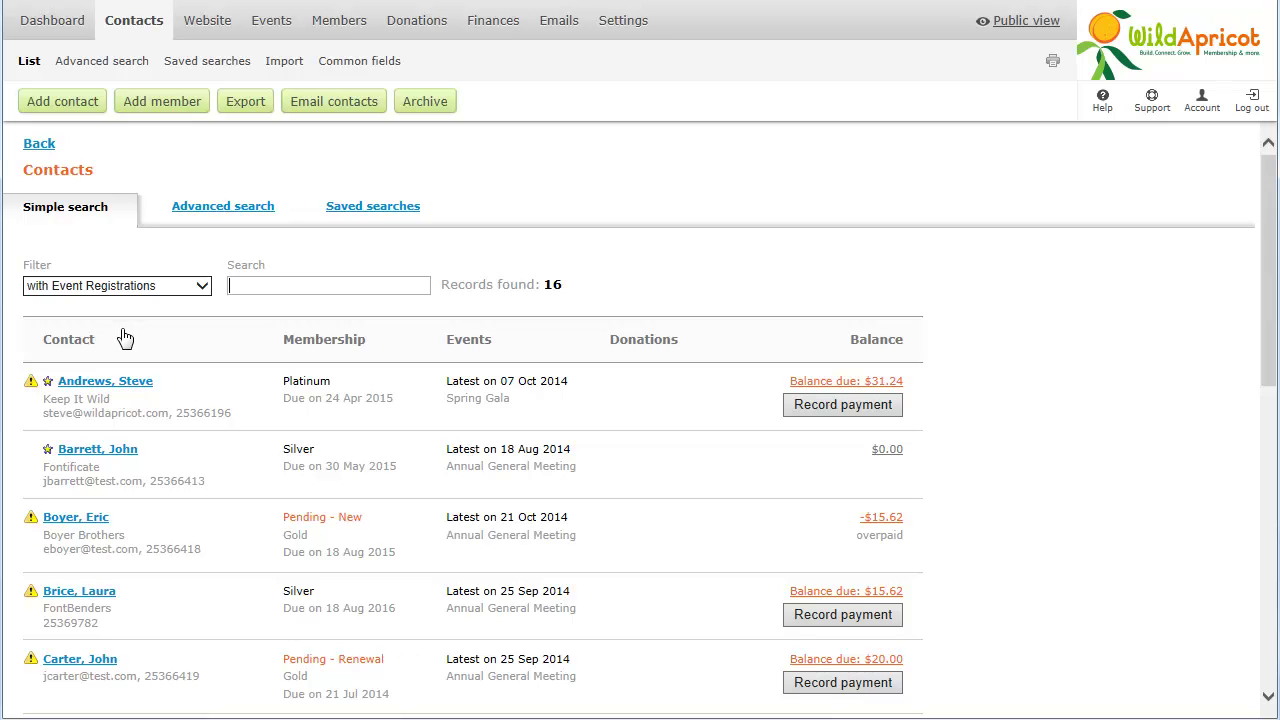
left_click(114, 381)
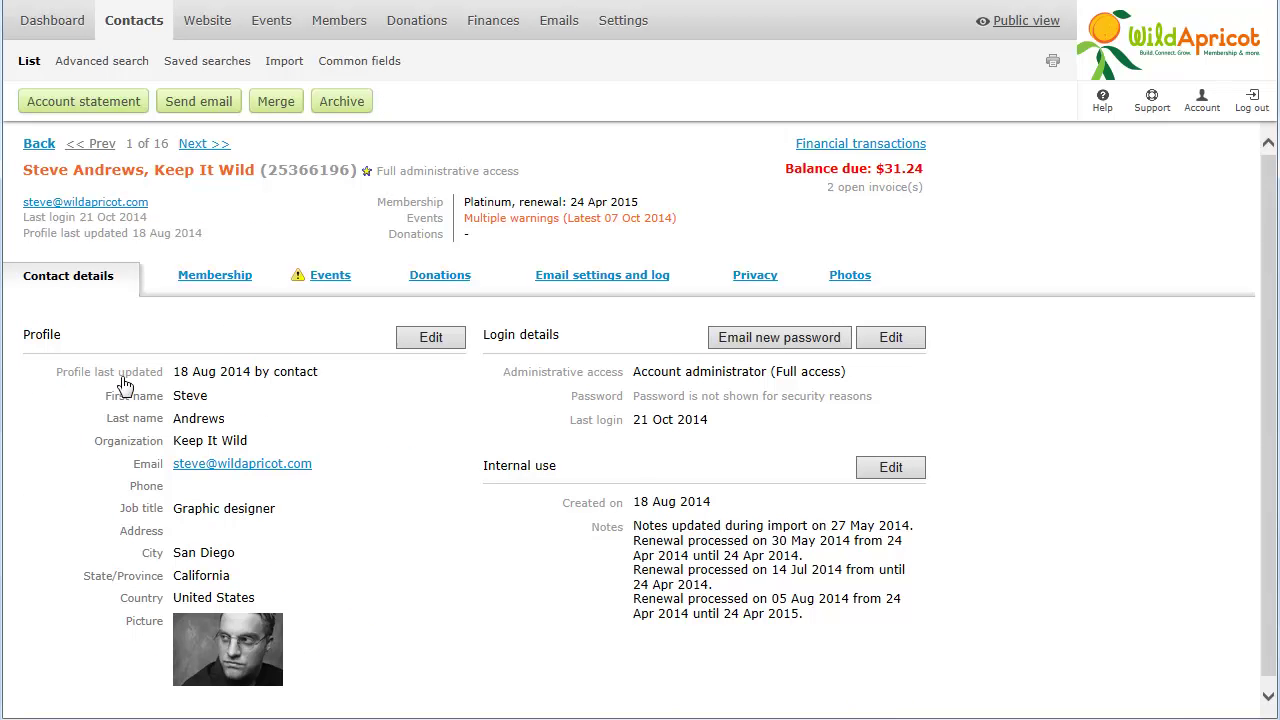
left_click(330, 278)
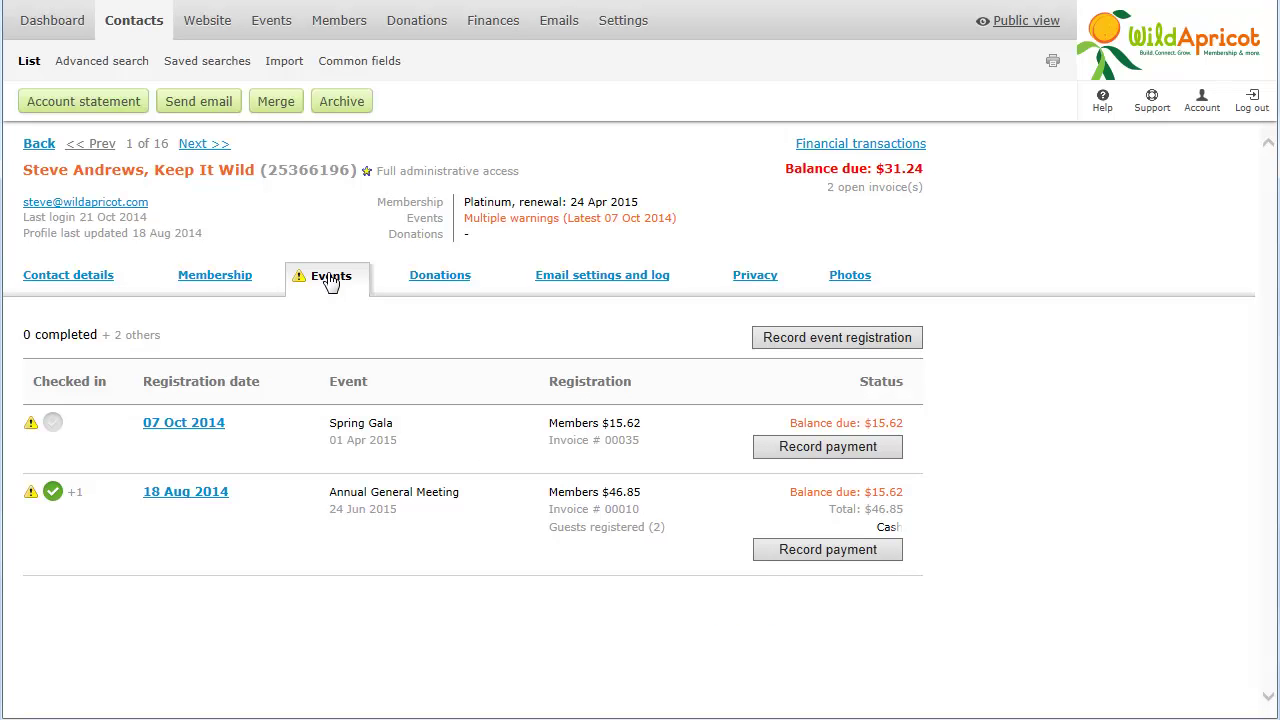